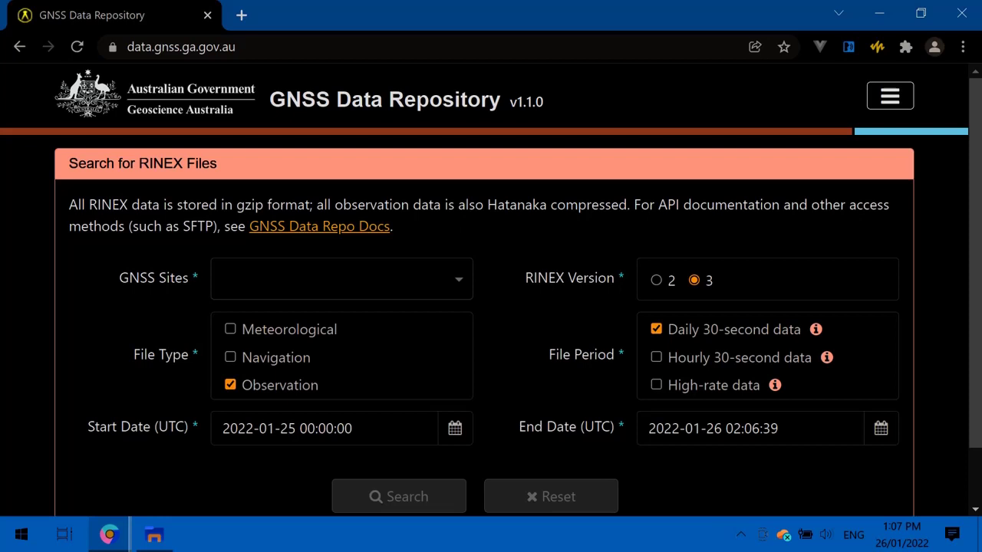
# Find the HOB2 (Hobart) station and add it to the GNSS sites of the RINEX search
pyautogui.click(285, 278)
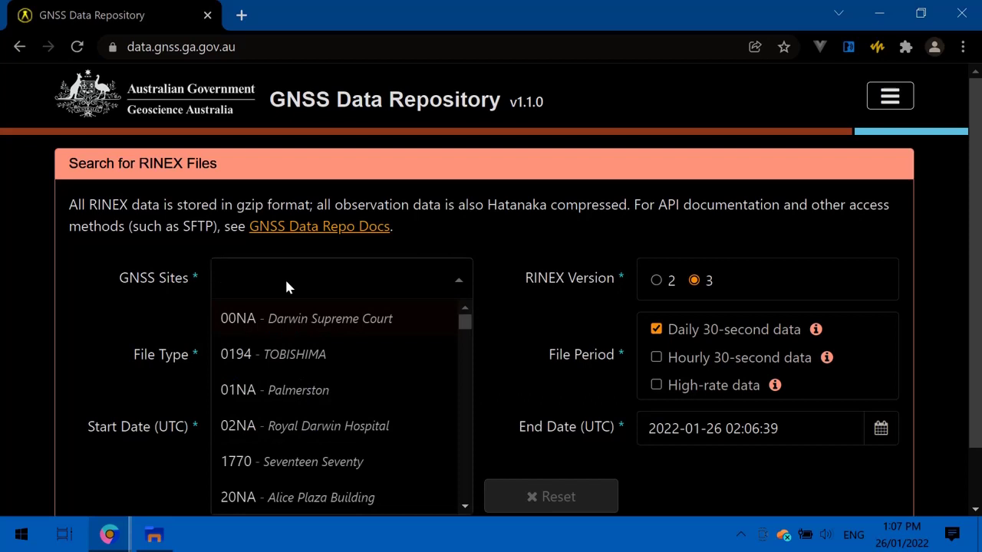
pyautogui.write('HO')
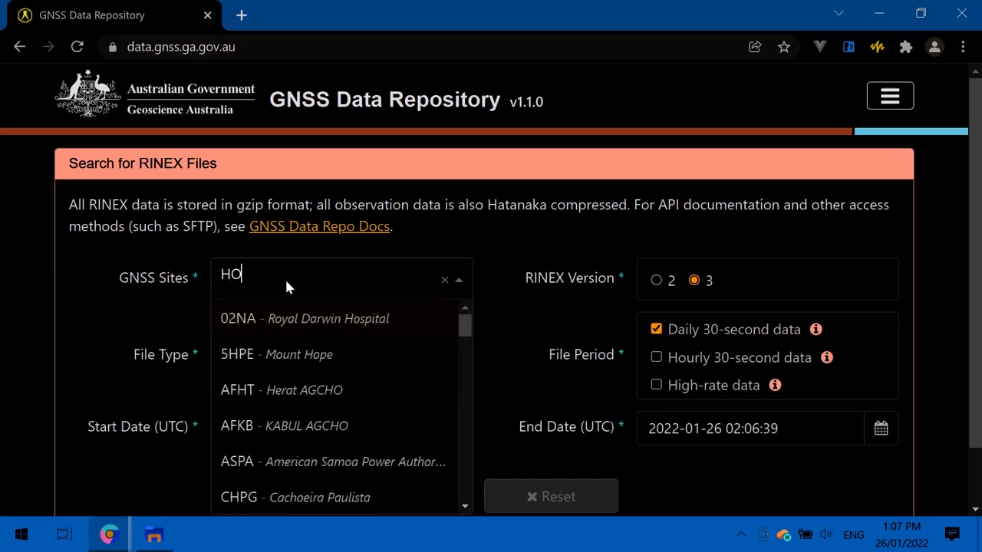
pyautogui.write('B2')
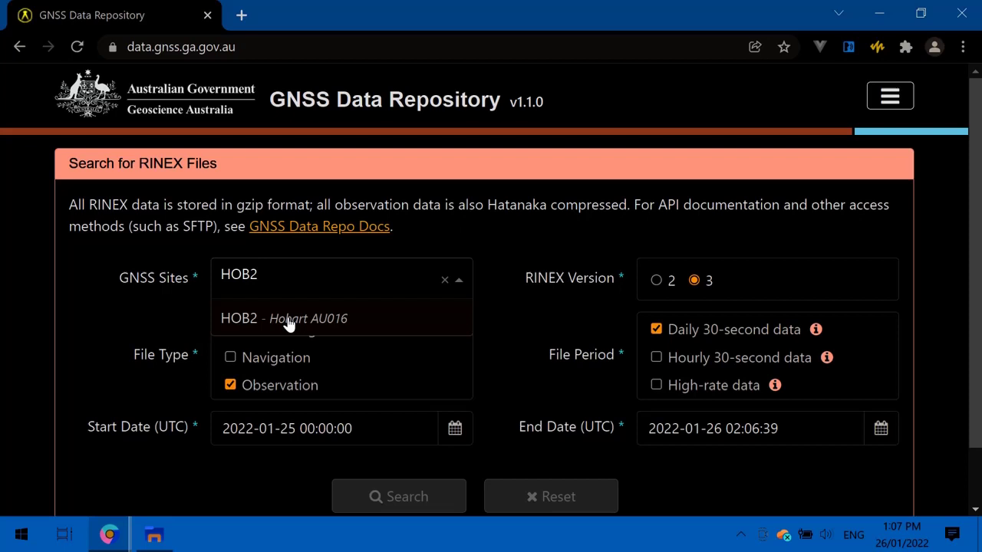
pyautogui.click(287, 319)
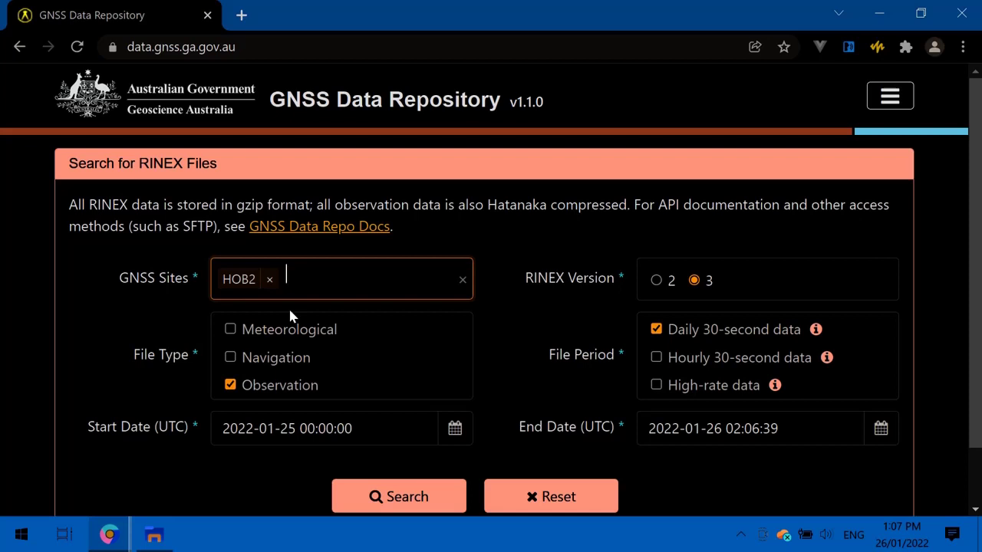
# Add TID1 (Tidbinbilla, Canberra) and MOBS (Melbourne Observatory) to the GNSS sites by searching for canberra and Melbourne
pyautogui.write('ca')
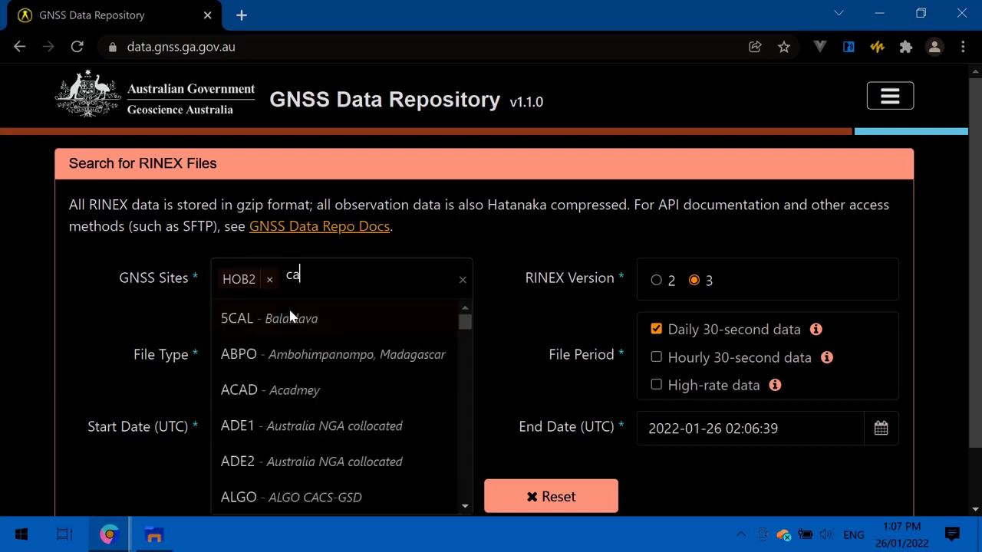
pyautogui.write('nberra')
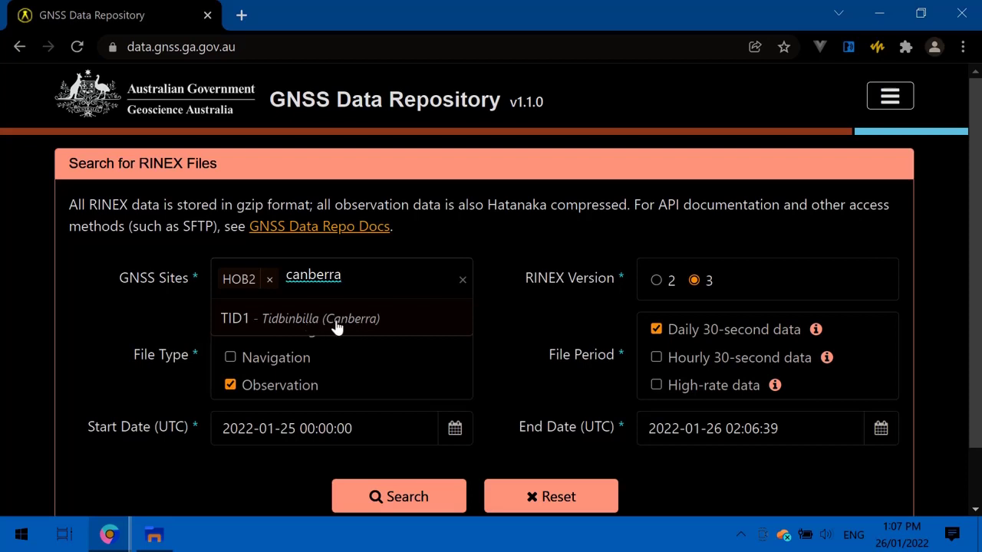
pyautogui.click(236, 320)
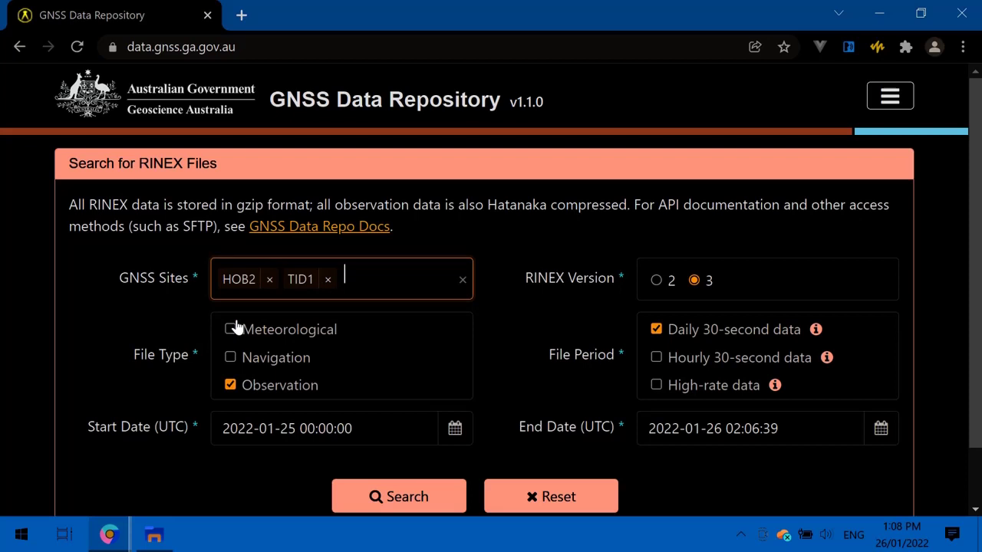
pyautogui.write('Mel')
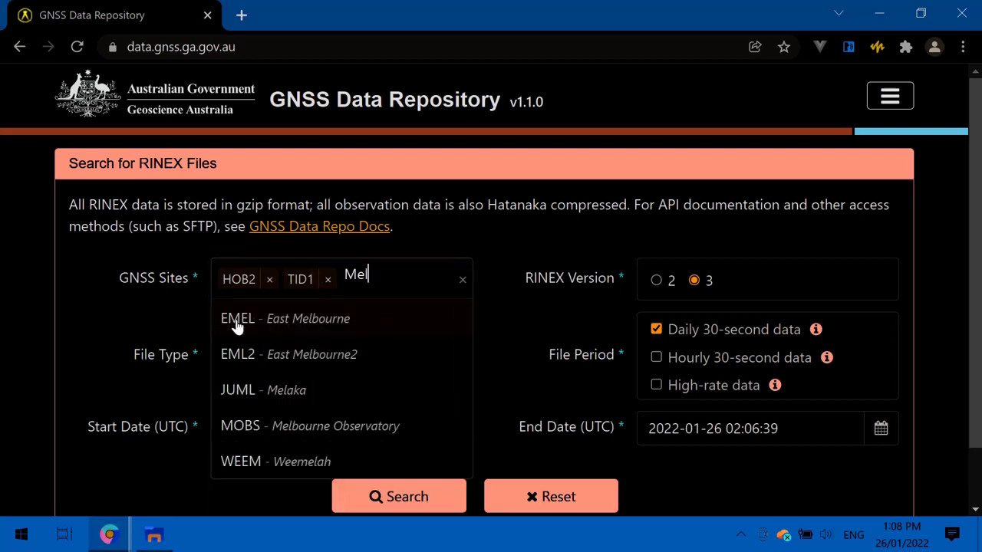
pyautogui.write('bourne')
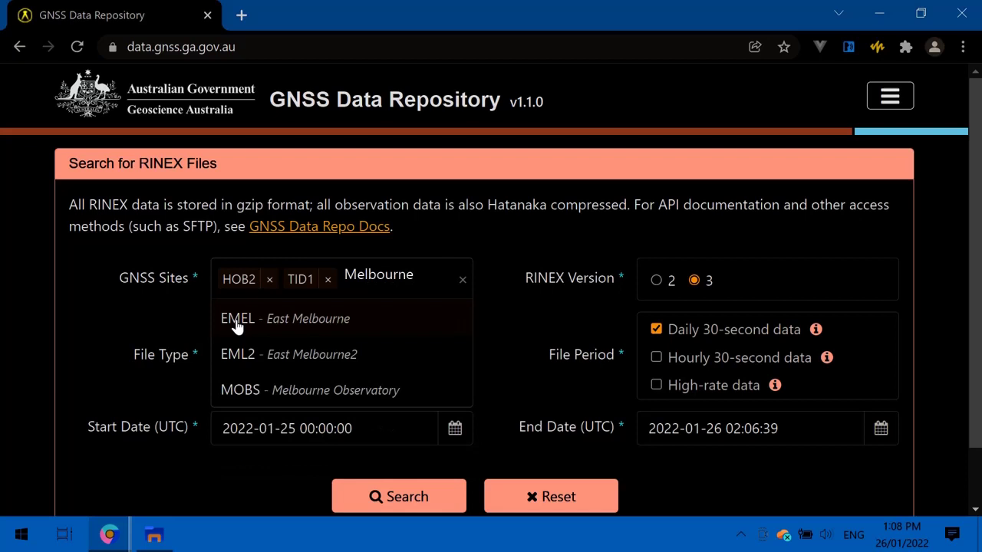
pyautogui.click(241, 392)
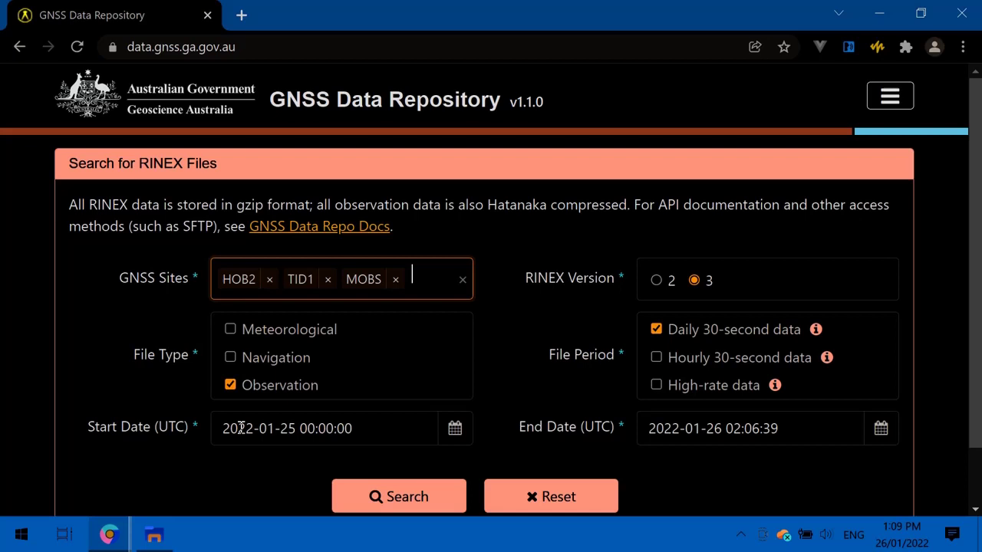
# Change the date part of the search's start date to 2019-01-01, keeping its time
pyautogui.click(242, 428)
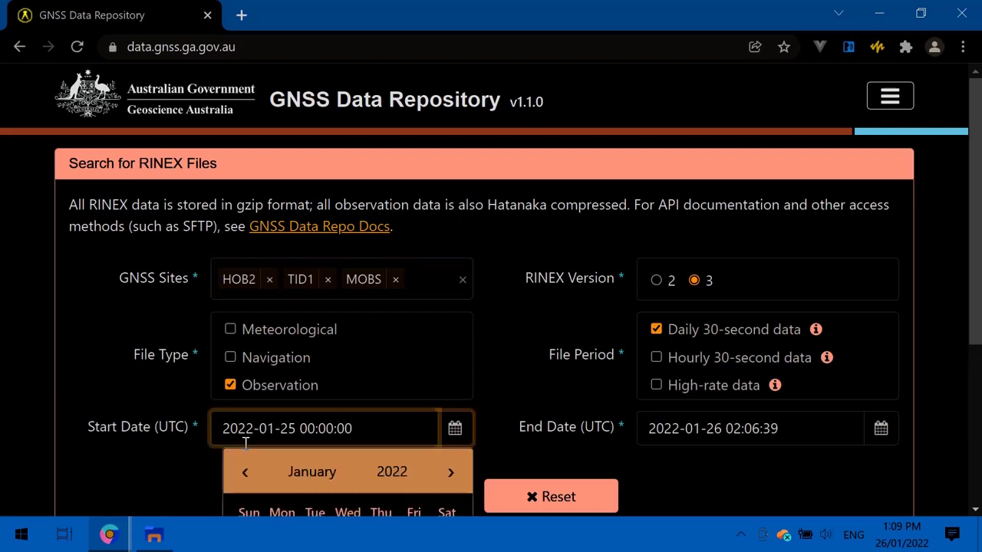
pyautogui.press('Delete')
pyautogui.press('Delete')
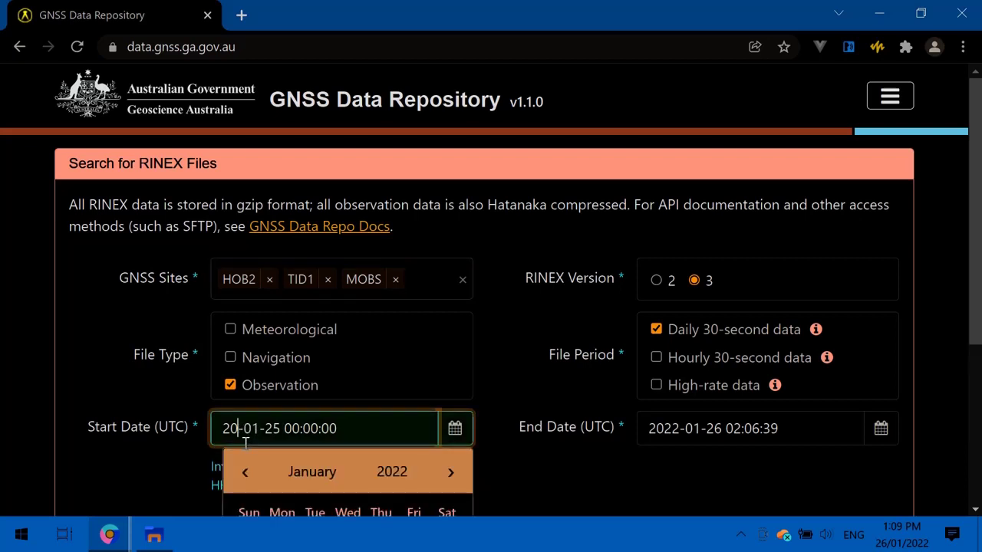
pyautogui.scroll(-1, 57, 357)
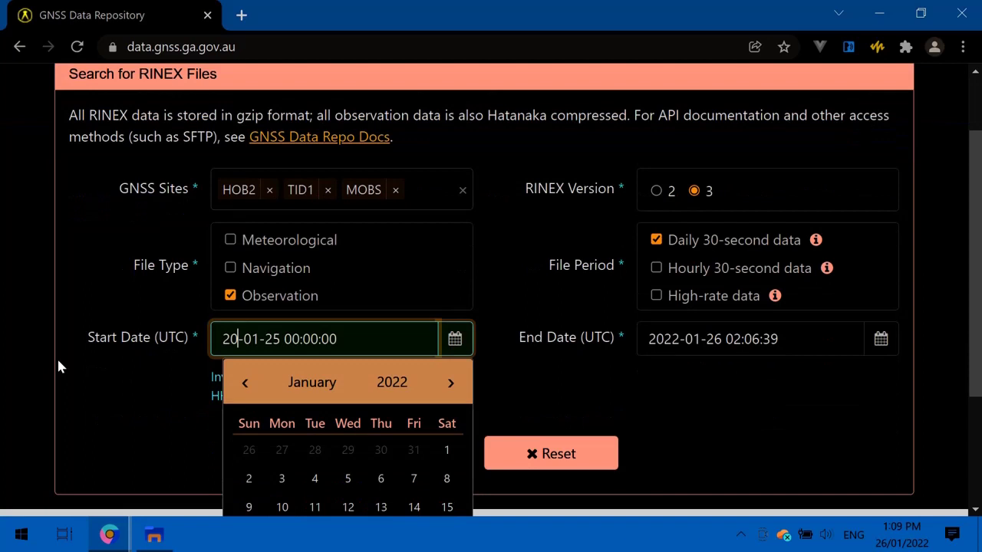
pyautogui.scroll(-1, 57, 356)
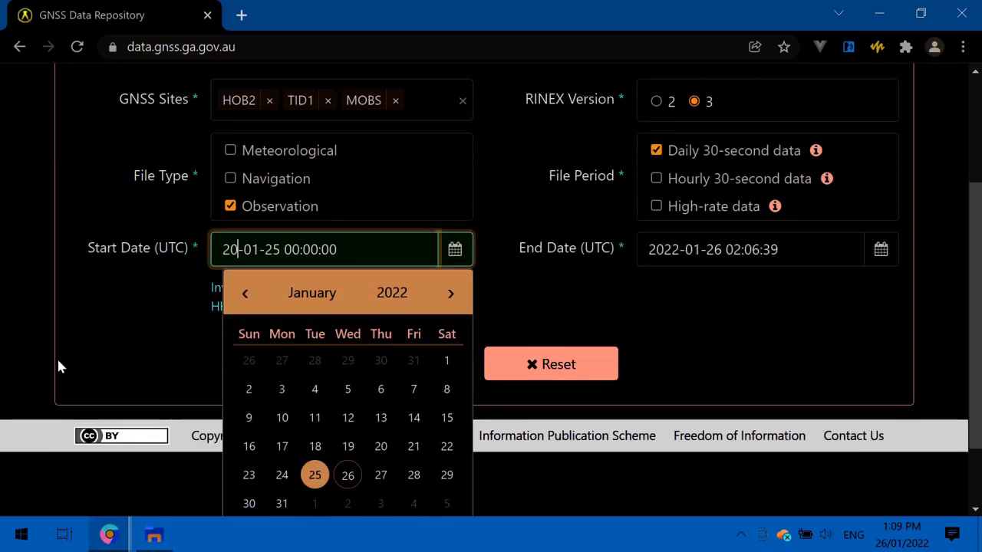
pyautogui.write('19')
pyautogui.scroll(-1, 58, 366)
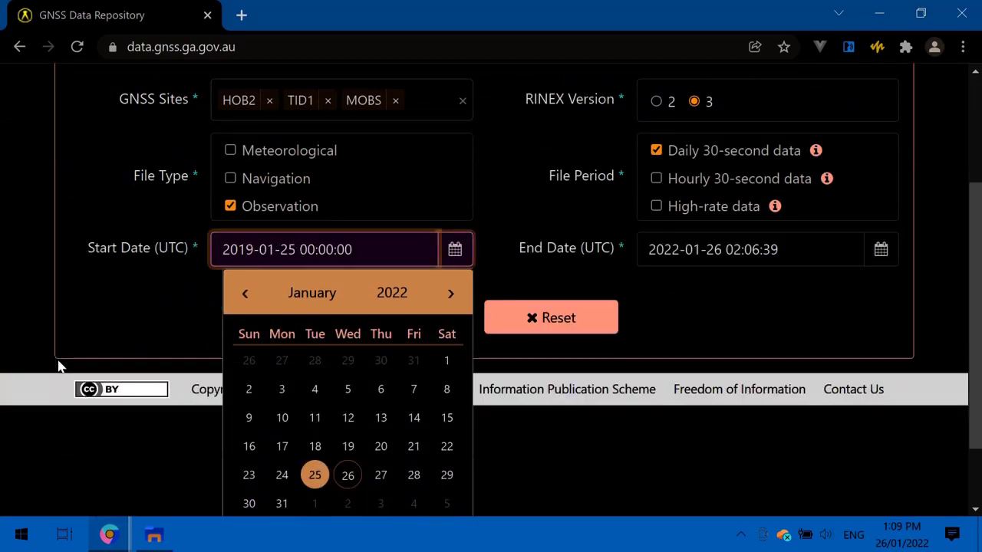
pyautogui.press('Right')
pyautogui.press('Right')
pyautogui.press('Right')
pyautogui.press('Right')
pyautogui.press('Delete')
pyautogui.press('Delete')
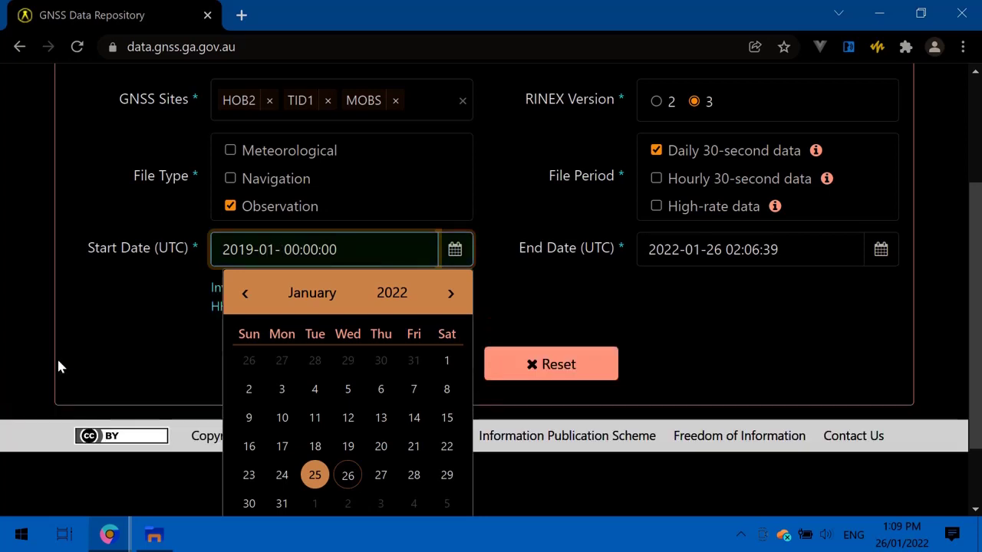
pyautogui.write('01')
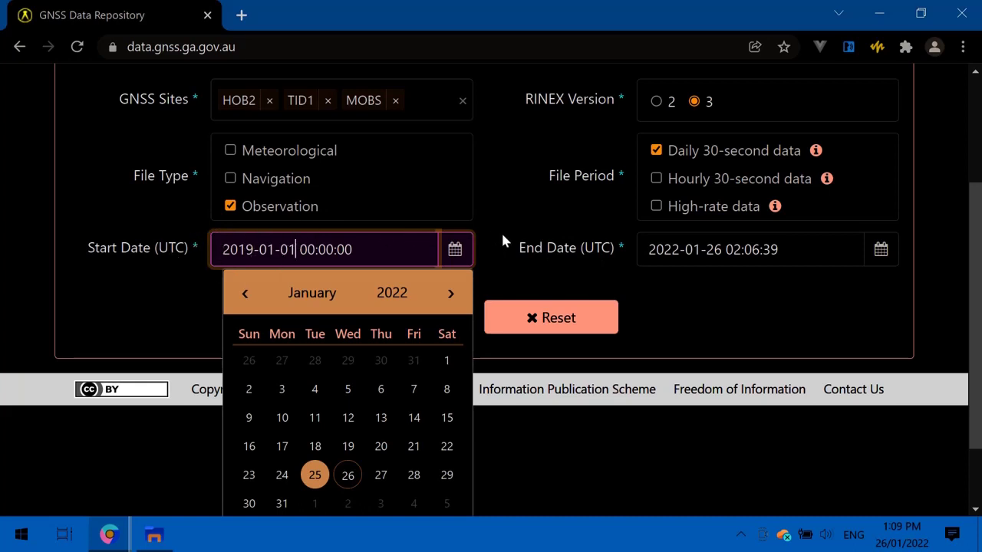
# Change the date part of the search's end date to 2019-01-01, keeping its time, and close the calendar
pyautogui.click(669, 255)
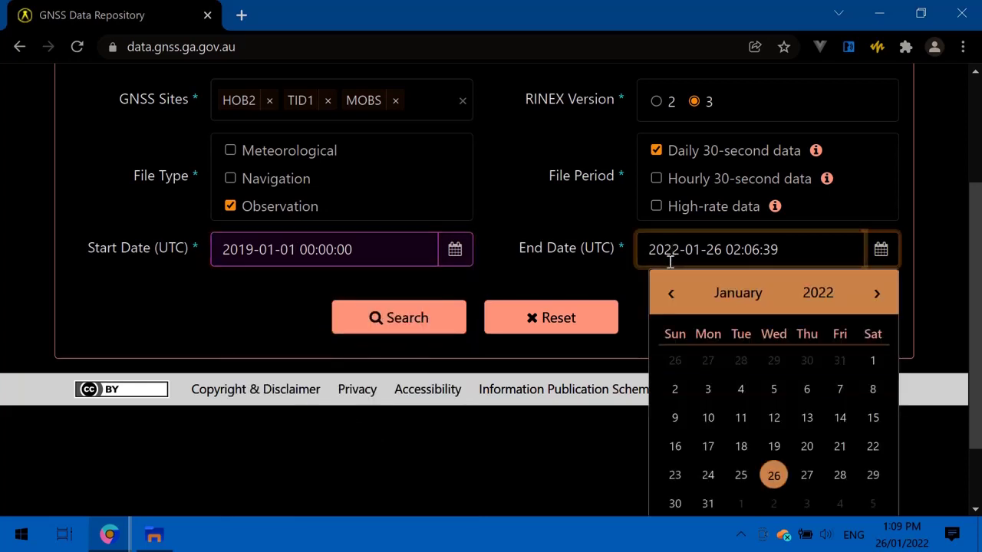
pyautogui.press('Delete')
pyautogui.press('Delete')
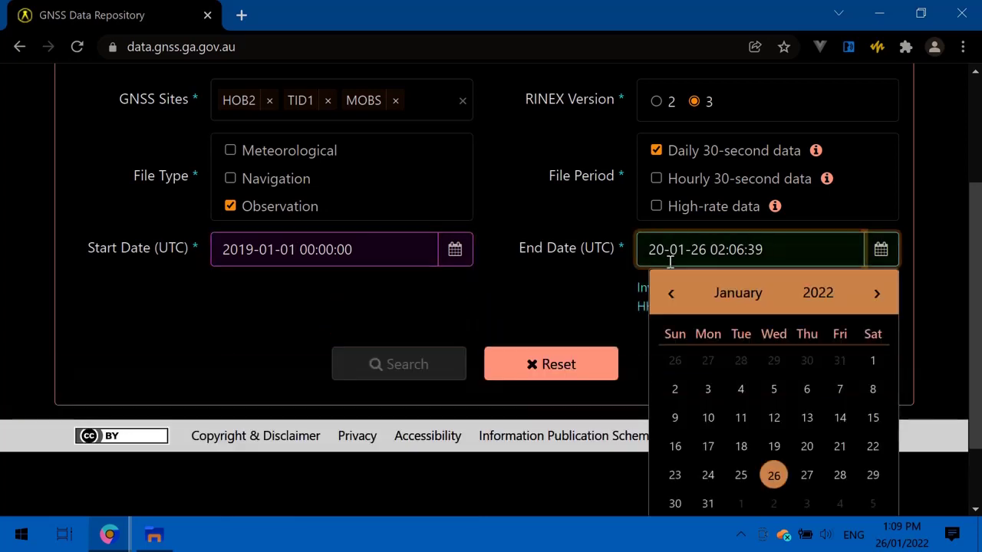
pyautogui.write('19')
pyautogui.press('Right')
pyautogui.press('Right')
pyautogui.press('Right')
pyautogui.press('Right')
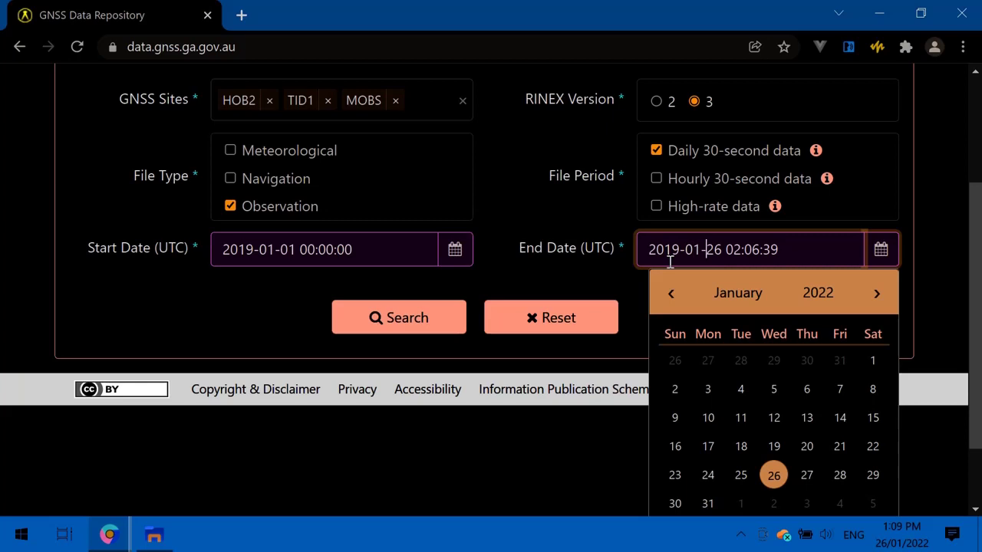
pyautogui.press('Delete')
pyautogui.press('Delete')
pyautogui.write('01')
pyautogui.scroll(1, 526, 247)
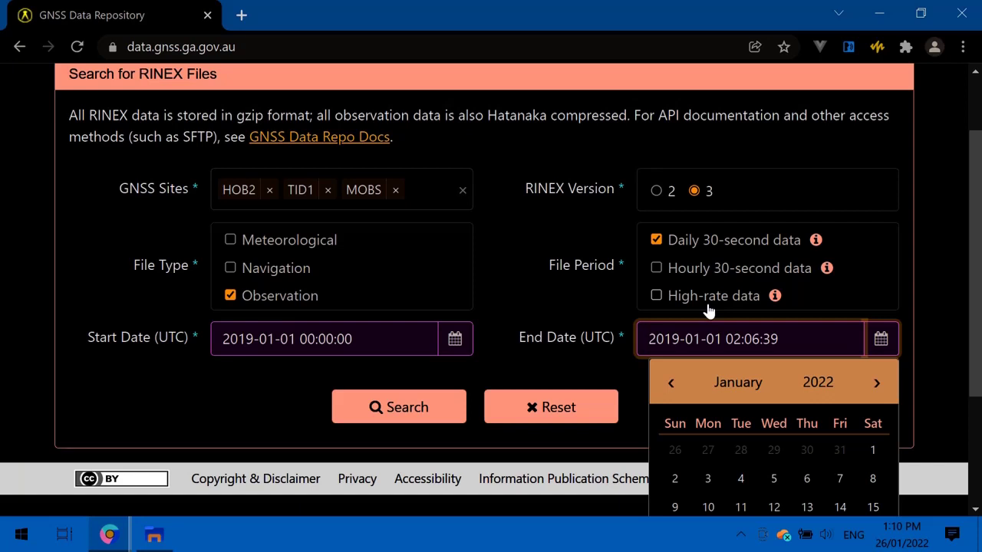
pyautogui.click(653, 331)
pyautogui.click(555, 318)
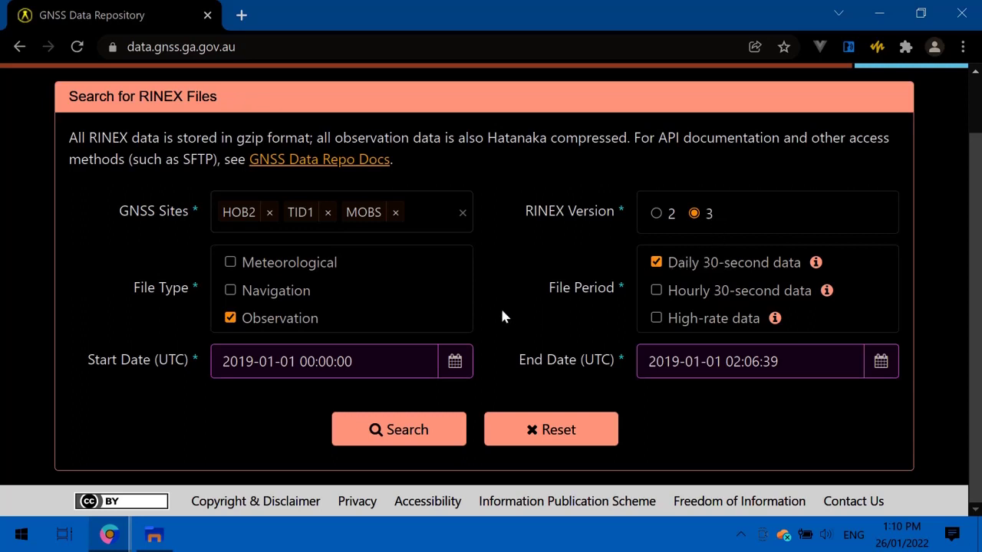
# Run the RINEX file search for the three sites on 2019-01-01 and view the list of files
pyautogui.click(384, 436)
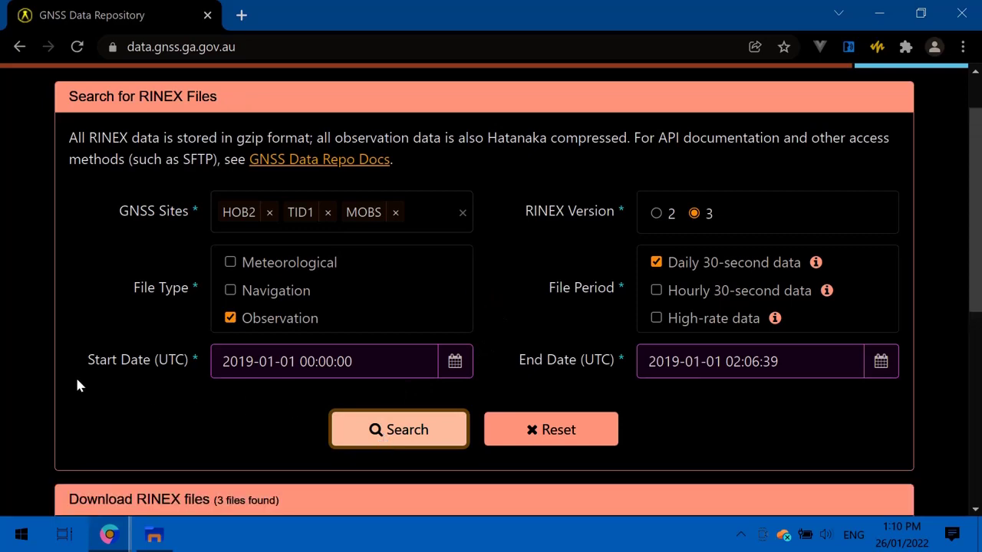
pyautogui.scroll(-3, 76, 368)
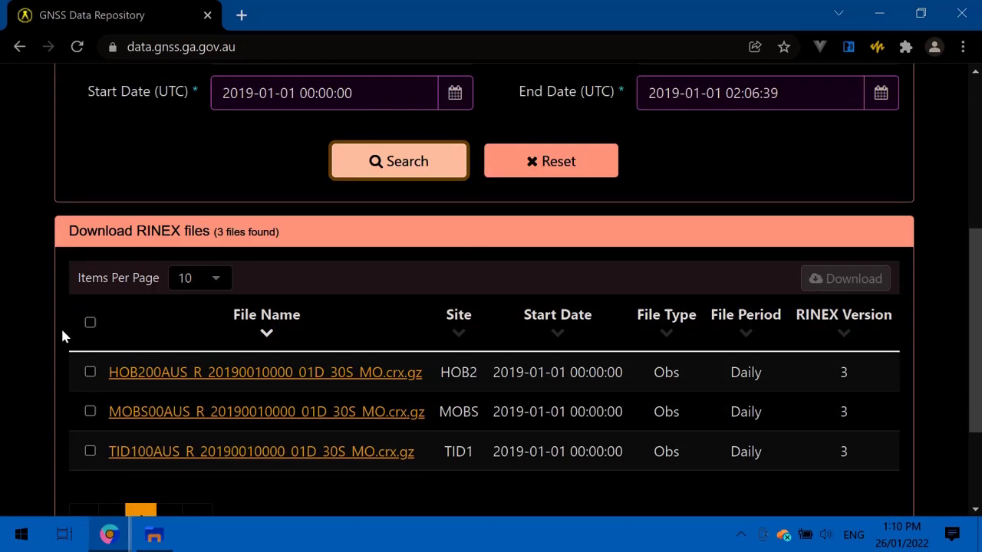
pyautogui.scroll(-1, 132, 295)
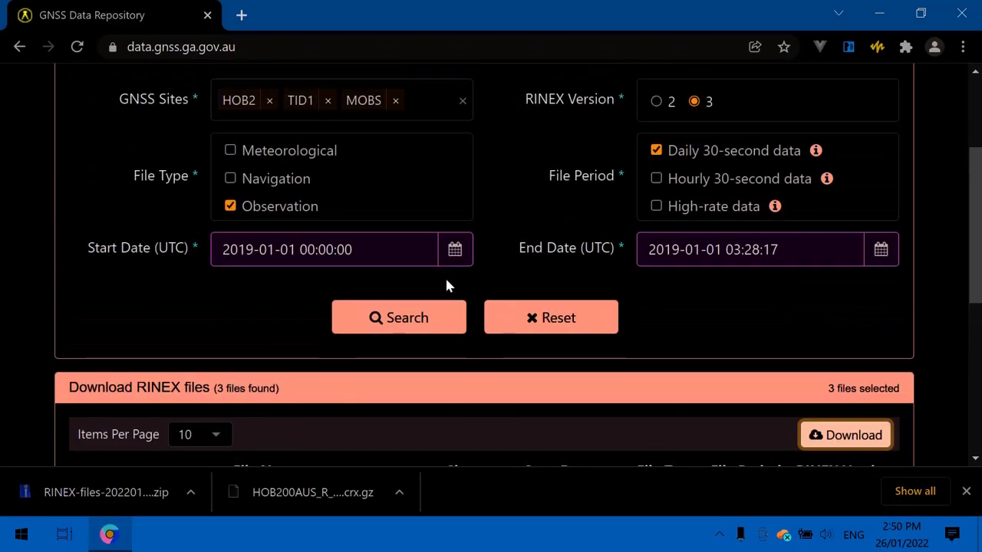
# Extend the search period by changing the end date to 2019-01-02, and close the calendar
pyautogui.scroll(1, 465, 316)
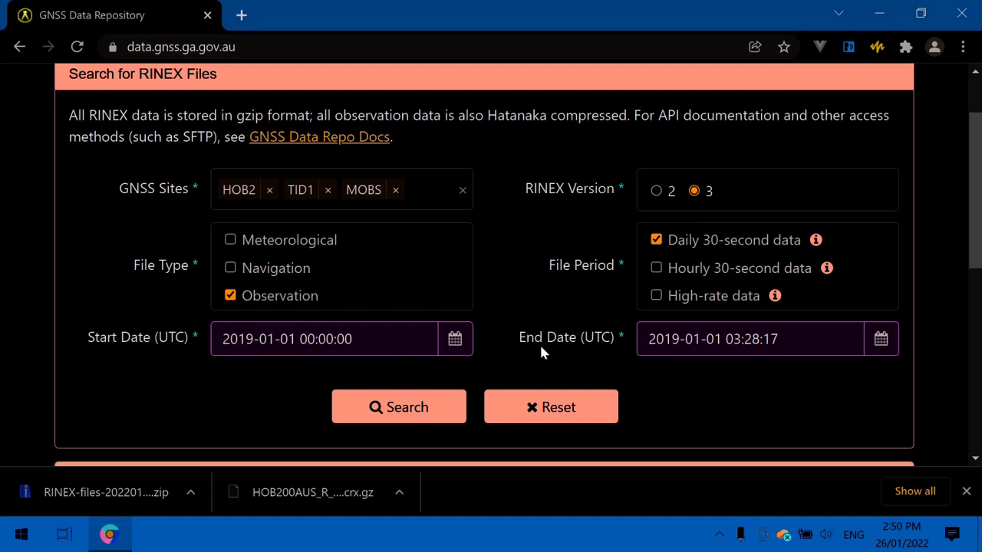
pyautogui.click(717, 346)
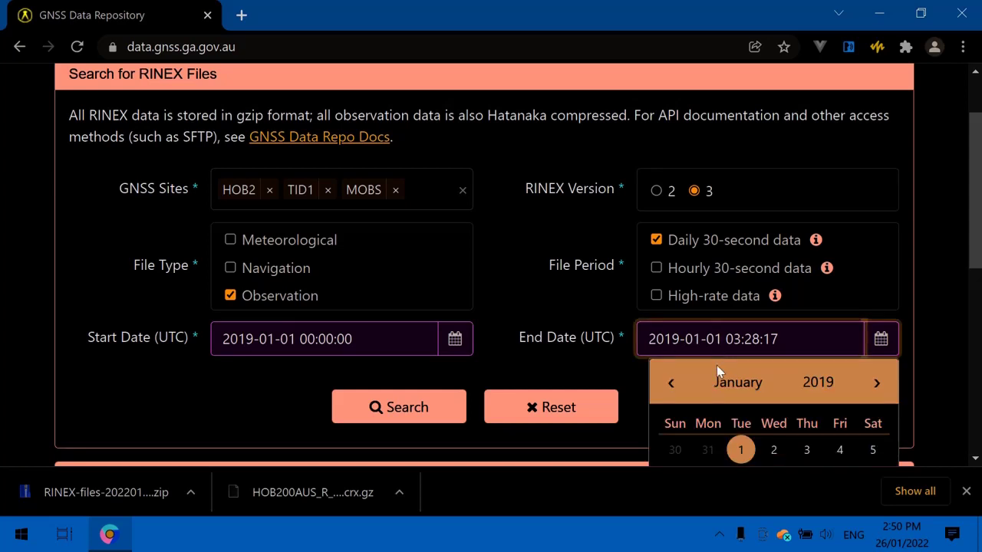
pyautogui.press('BackSpace')
pyautogui.write('2')
pyautogui.click(494, 381)
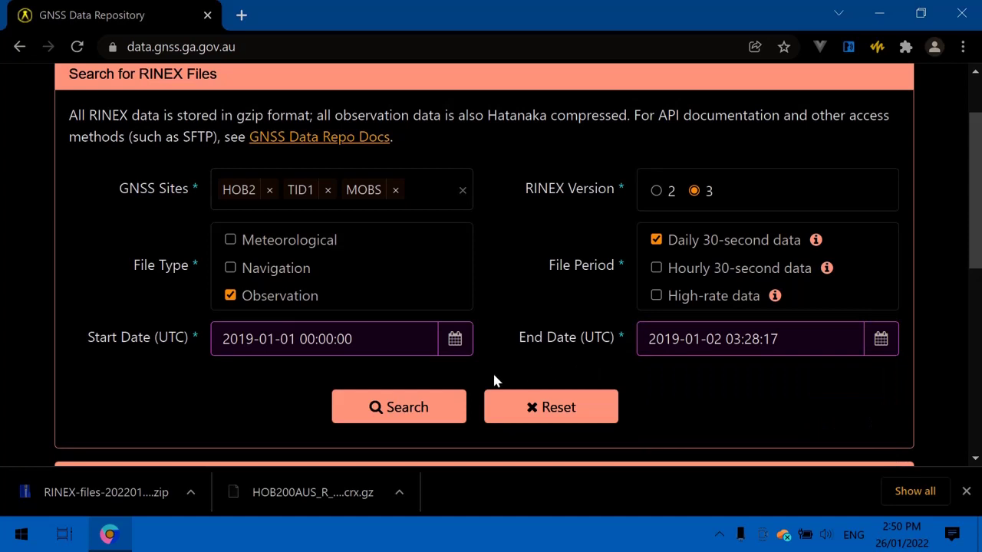
# Run the search again for 2019-01-01 to 2019-01-02 and look through the listed RINEX files
pyautogui.click(387, 421)
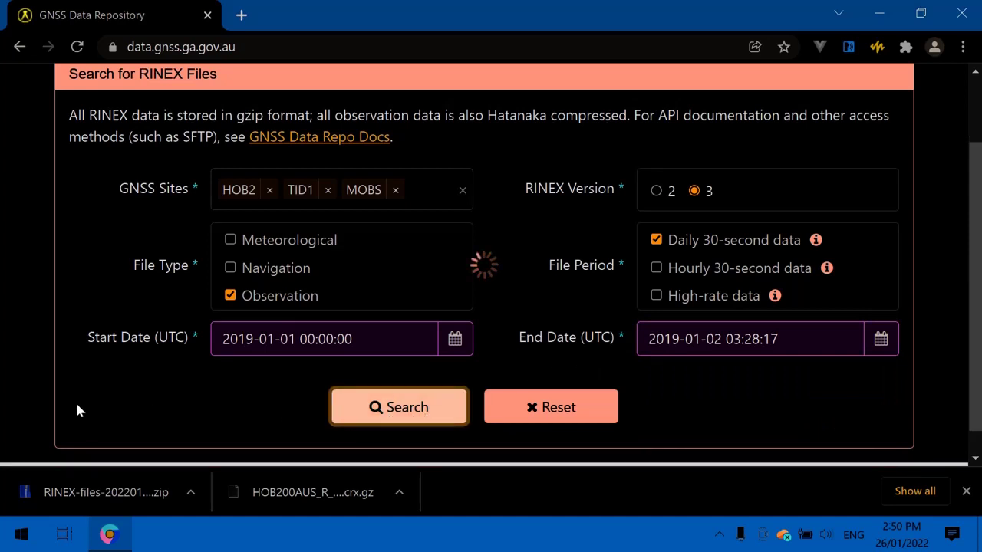
pyautogui.scroll(-1, 17, 388)
pyautogui.scroll(-3, 138, 369)
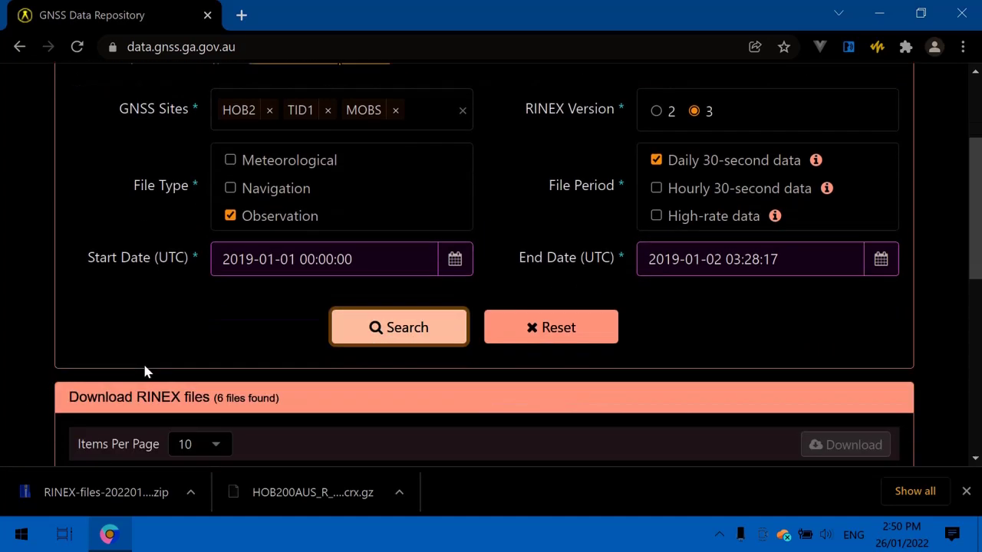
pyautogui.scroll(-1, 84, 355)
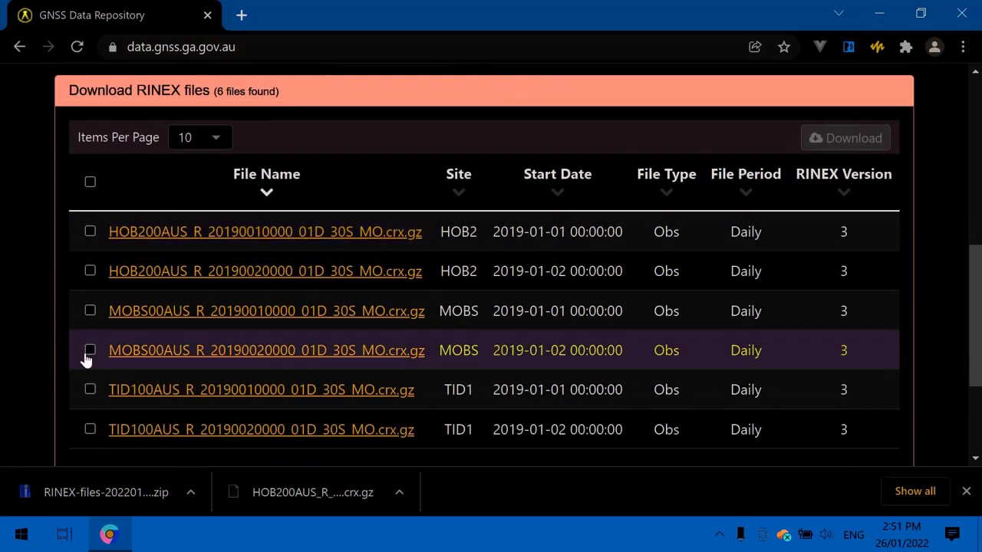
pyautogui.scroll(-1, 101, 373)
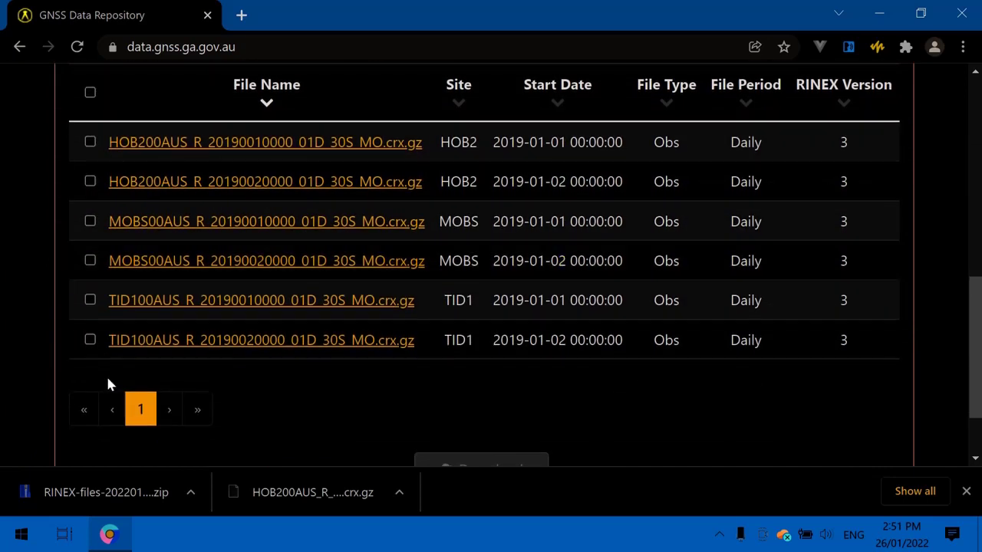
pyautogui.scroll(1, 111, 372)
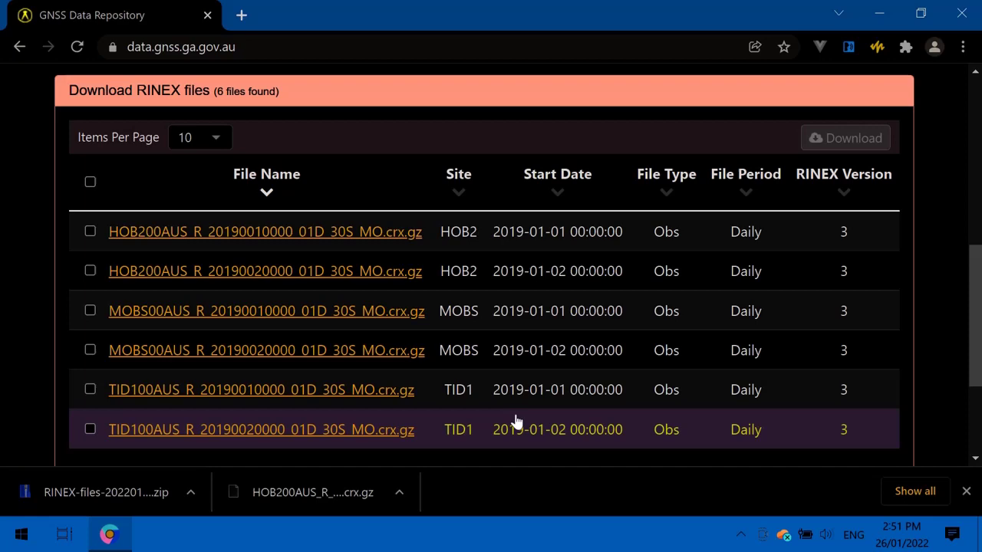
pyautogui.scroll(1, 429, 298)
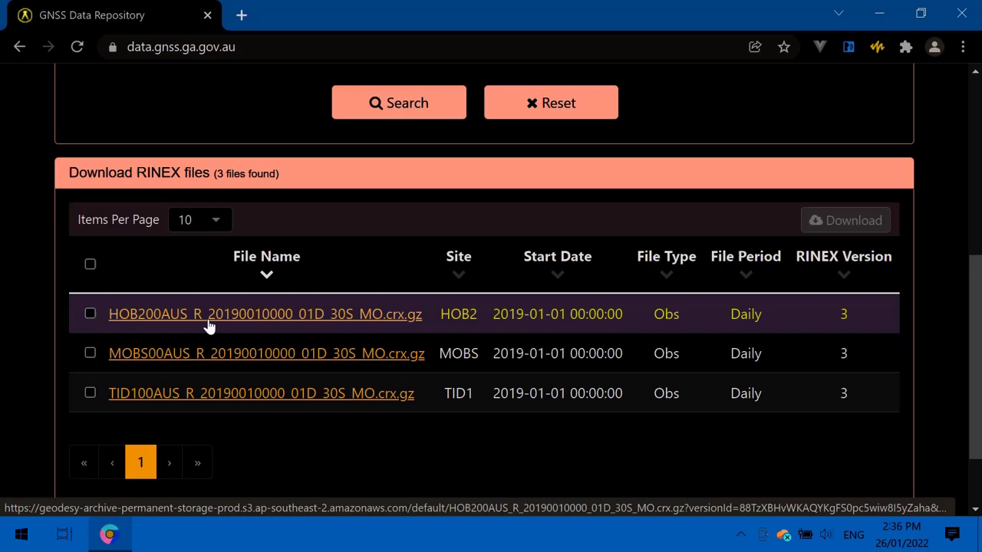
pyautogui.click(209, 327)
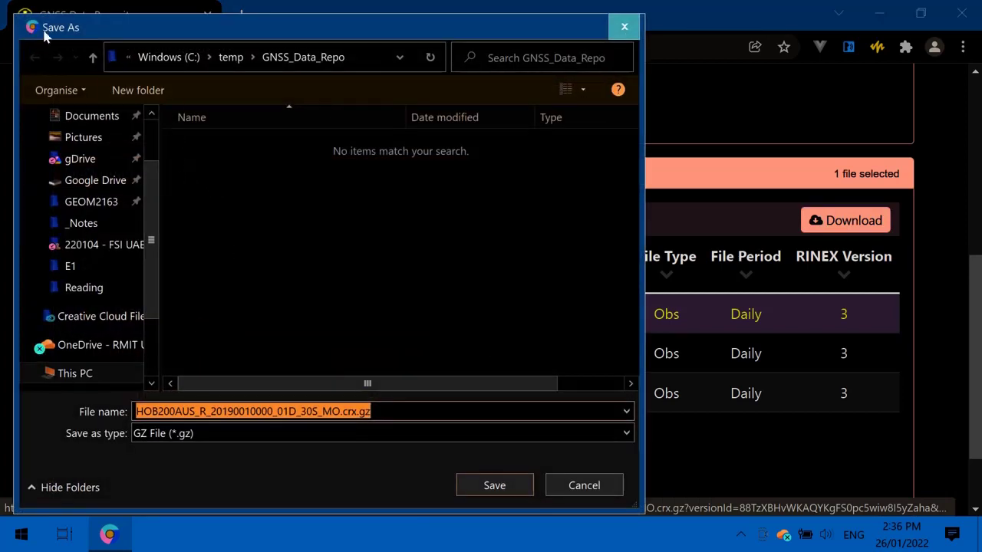
pyautogui.click(138, 90)
pyautogui.write('S')
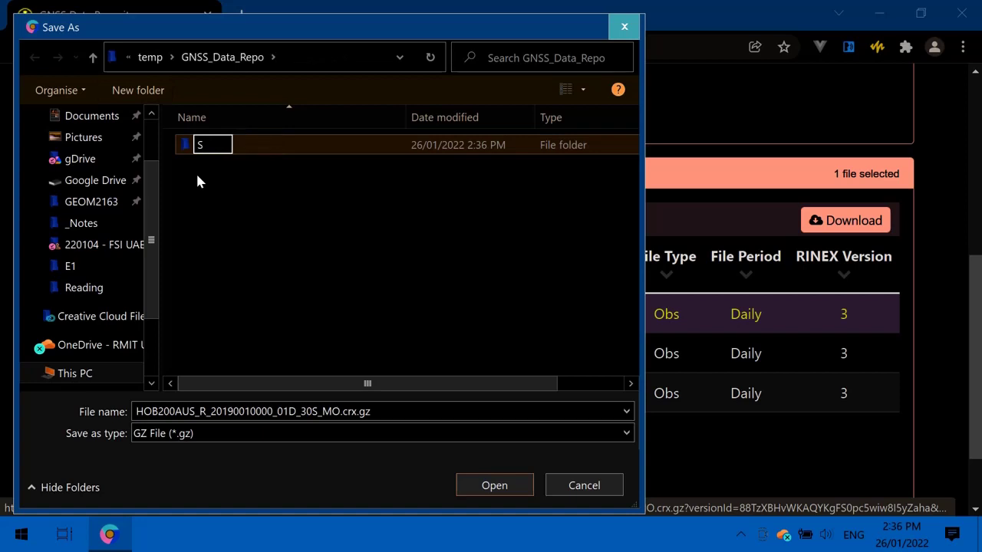
pyautogui.write('ingle')
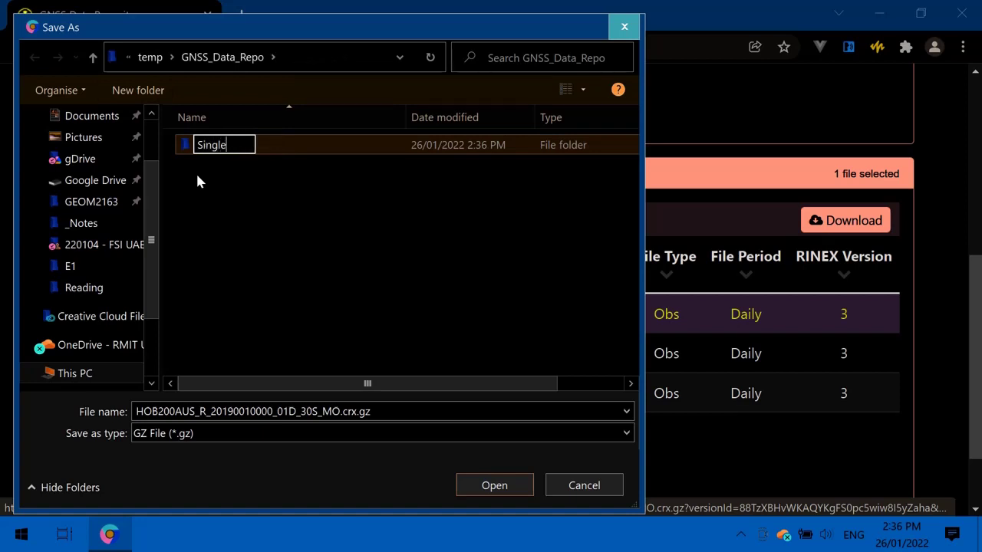
pyautogui.press('Return')
pyautogui.press('Return')
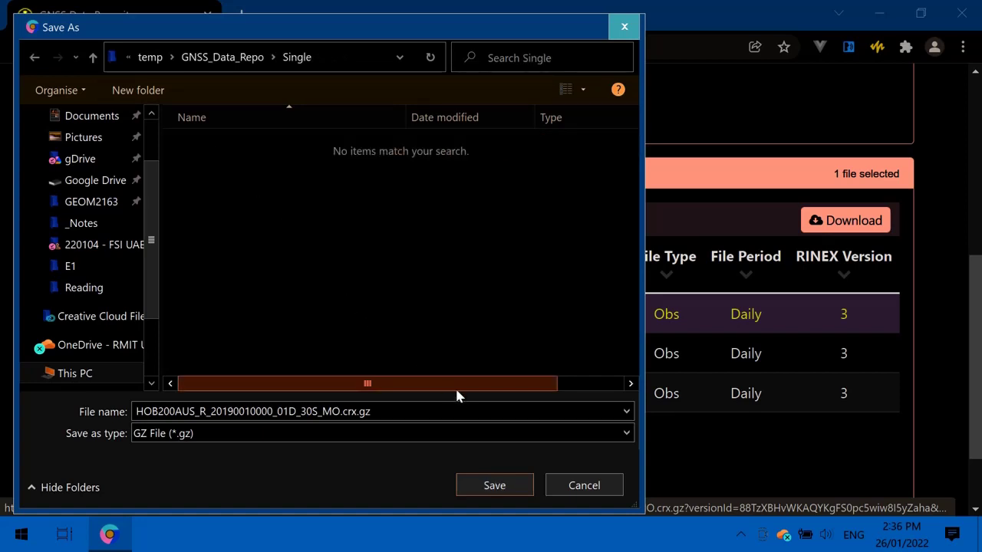
pyautogui.click(481, 487)
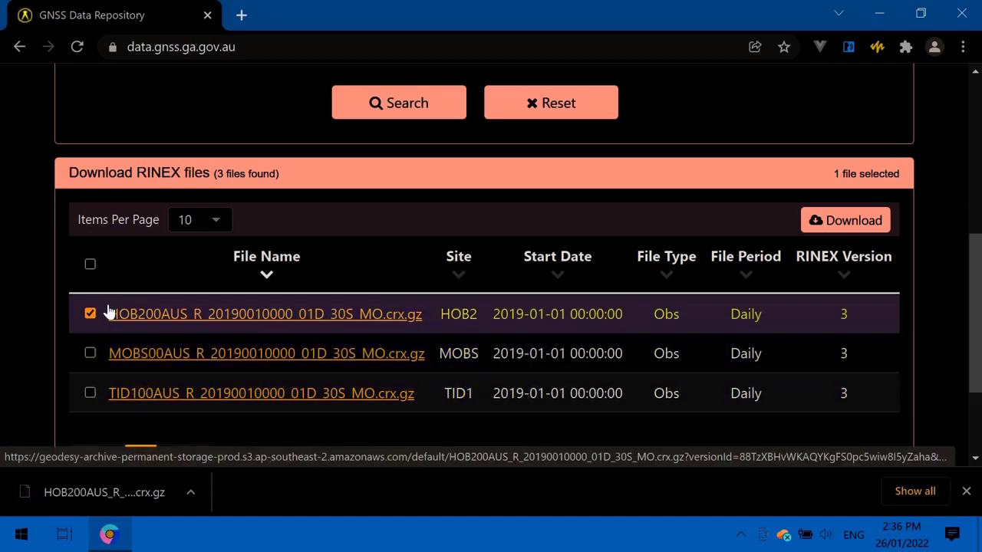
# Select all listed RINEX files and download them as one zip into a new folder named Multiple inside GNSS_Data_Repo
pyautogui.click(89, 264)
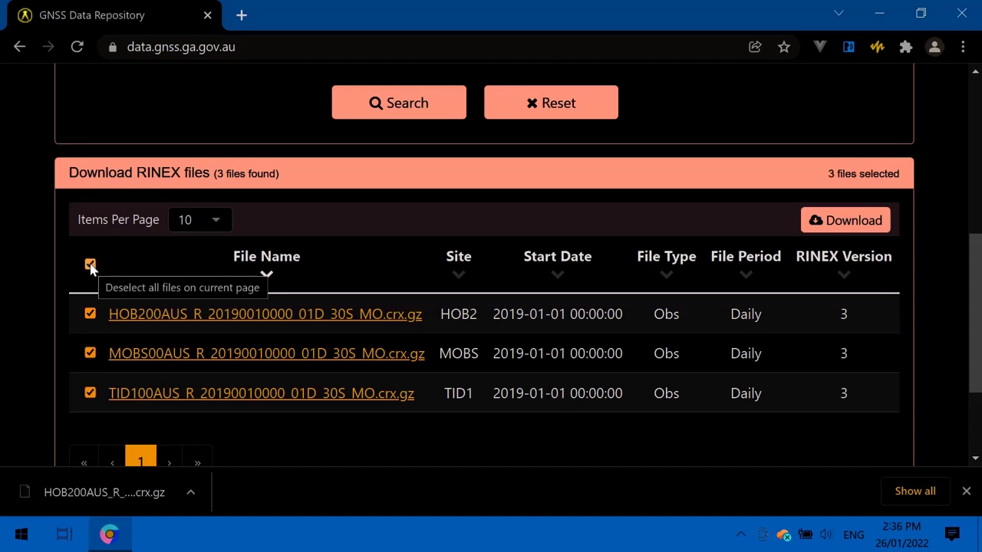
pyautogui.click(837, 223)
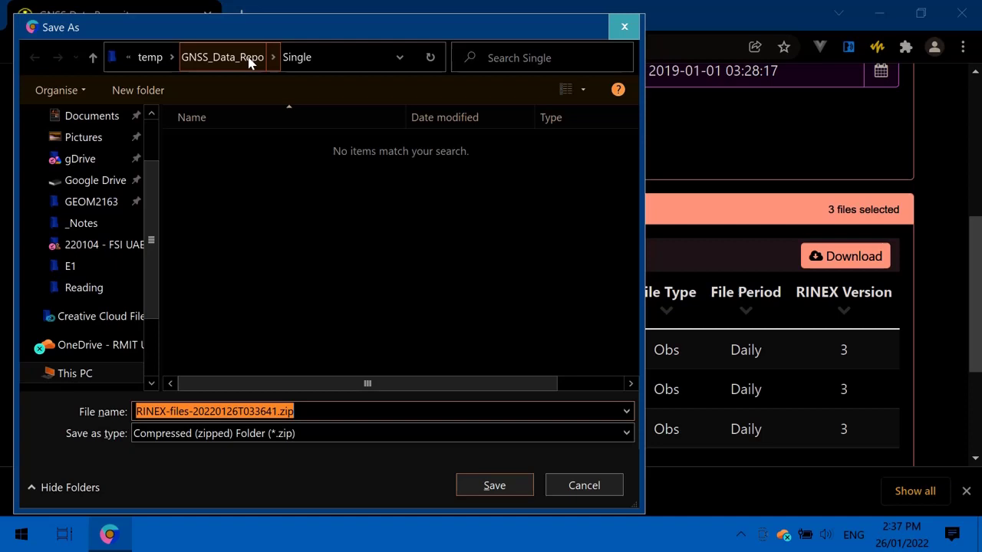
pyautogui.click(242, 61)
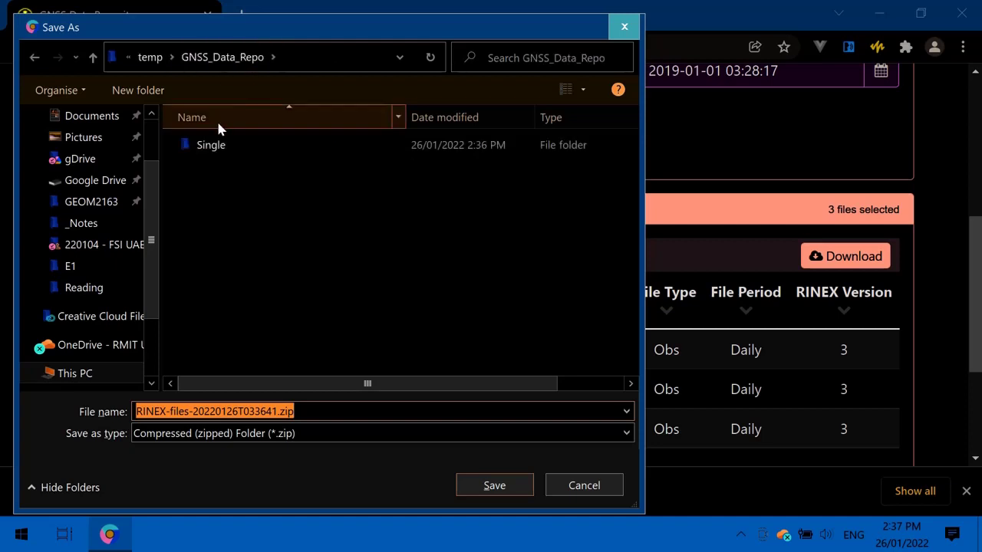
pyautogui.click(150, 92)
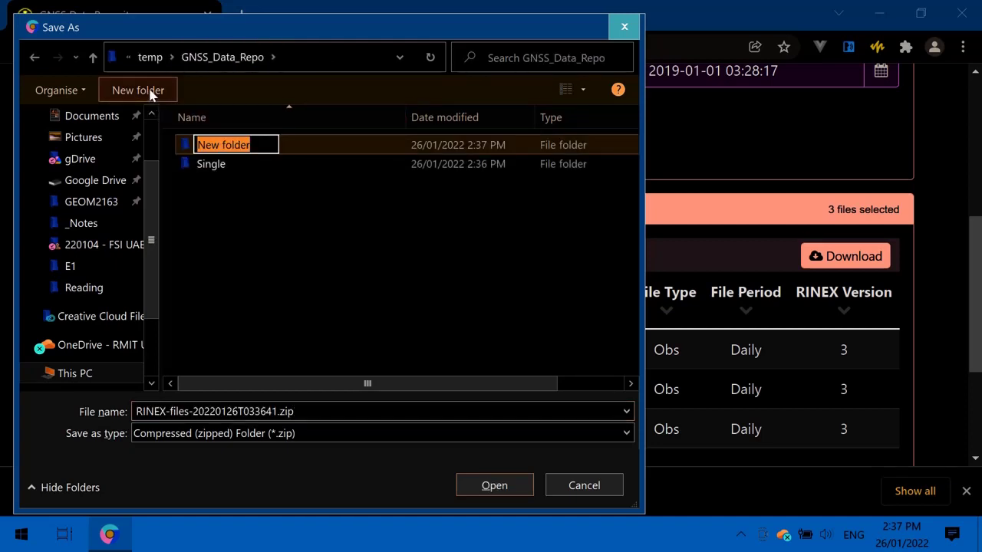
pyautogui.write('Multiple')
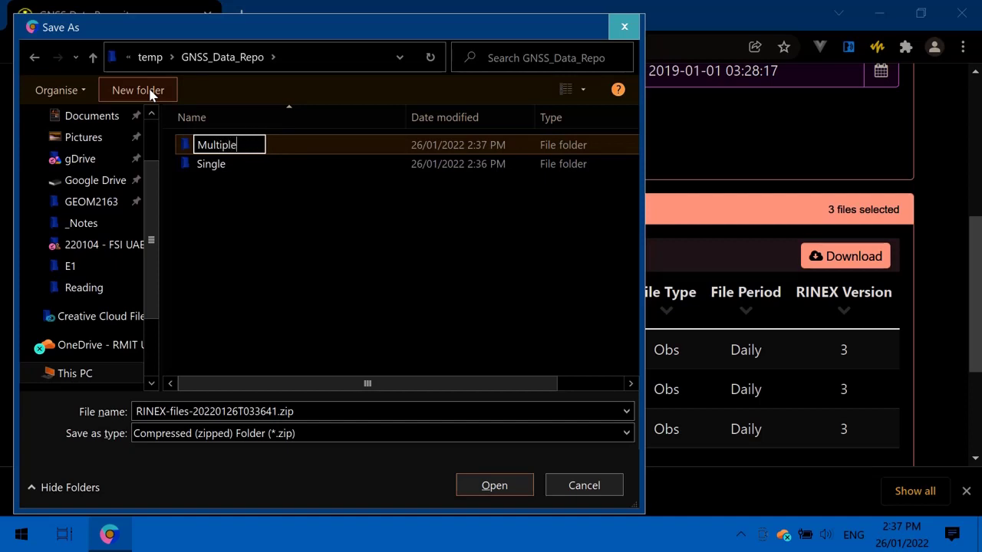
pyautogui.press('Return')
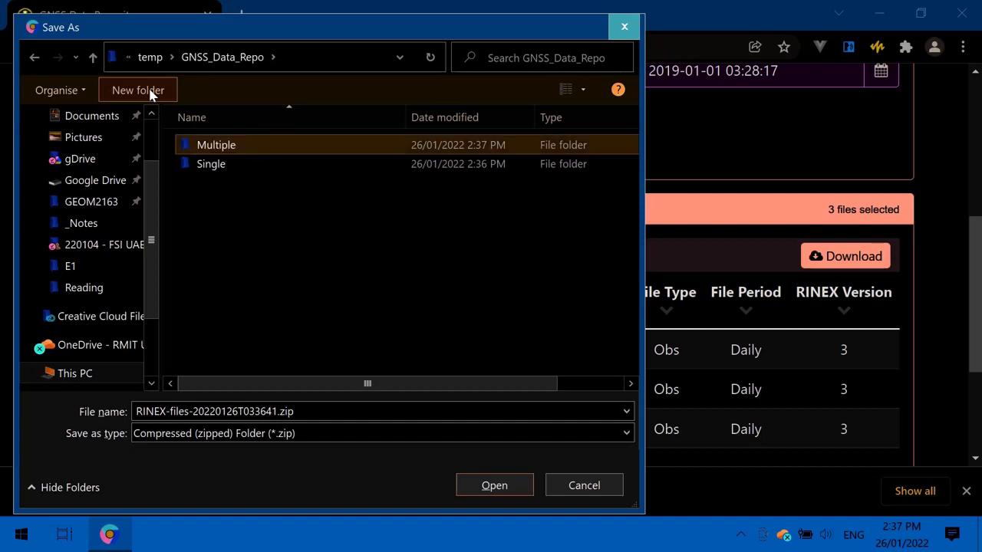
pyautogui.doubleClick(236, 139)
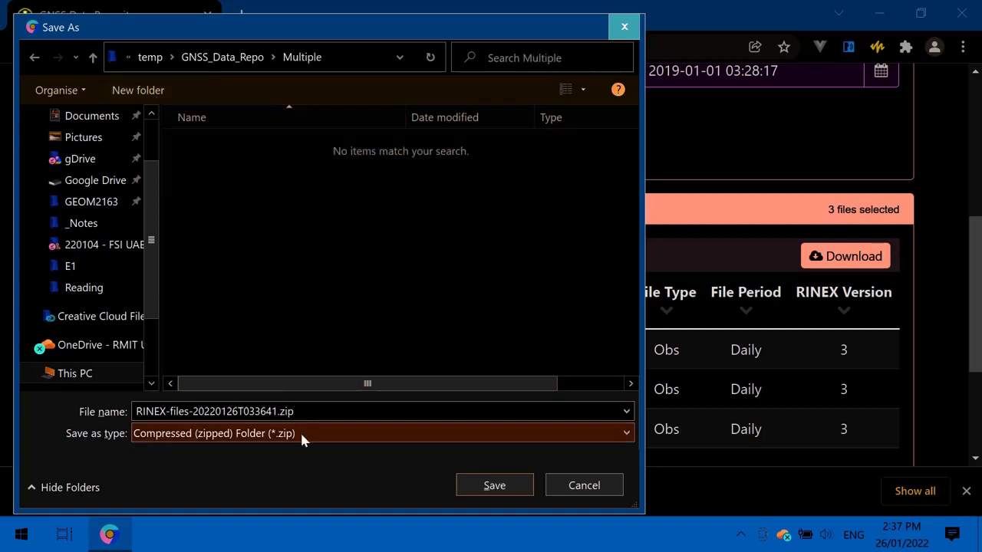
pyautogui.click(483, 488)
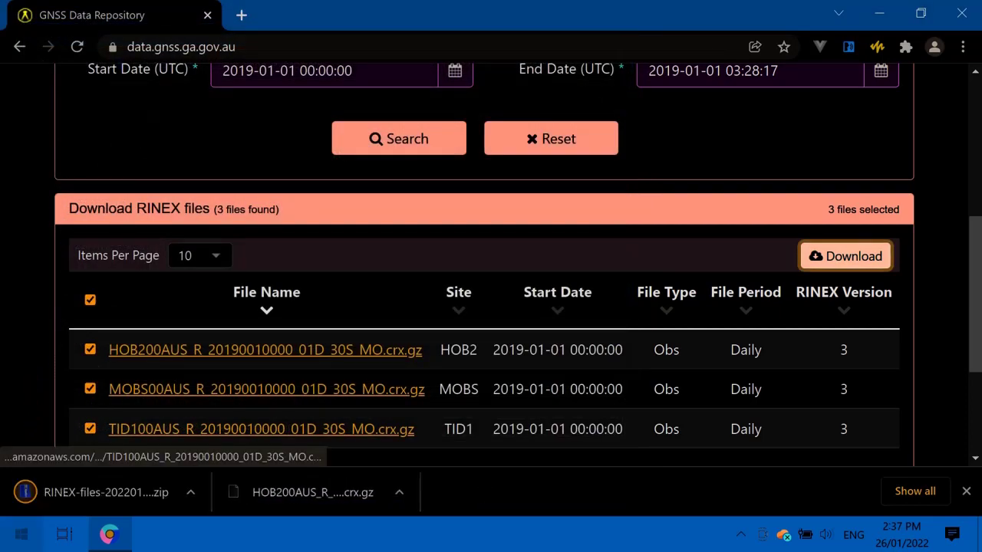
# Show the downloaded zip in File Explorer, extract it in place with 7-Zip, and delete the zip
pyautogui.click(189, 500)
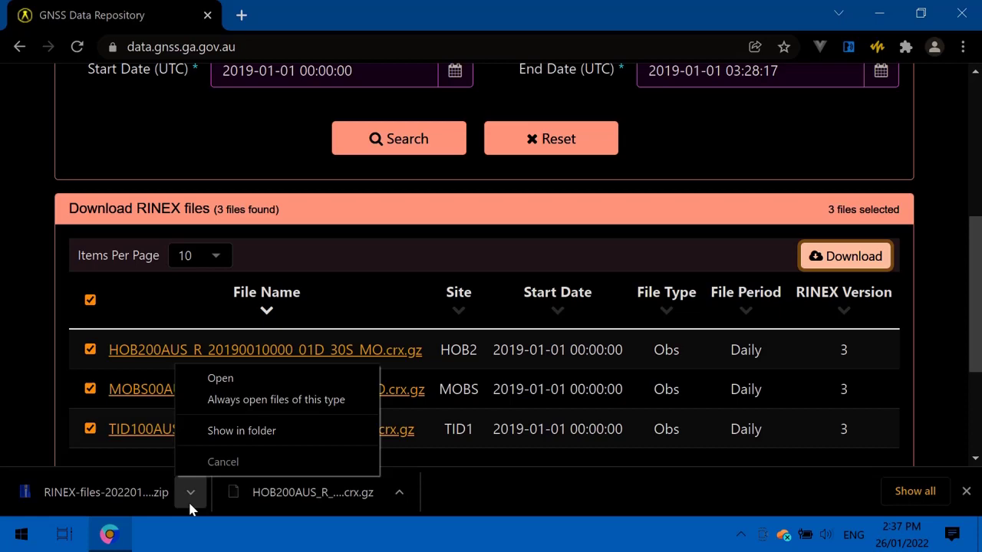
pyautogui.click(216, 431)
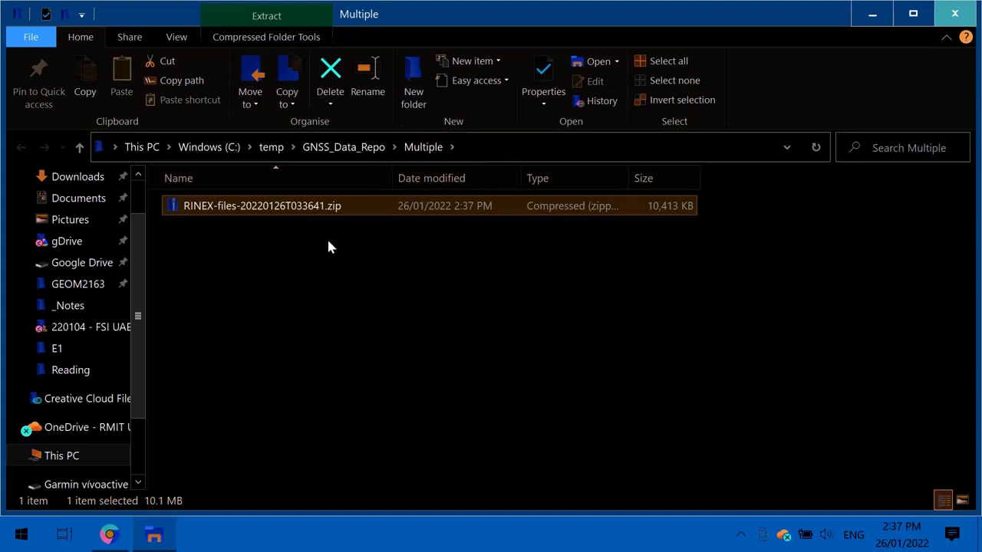
pyautogui.rightClick(269, 214)
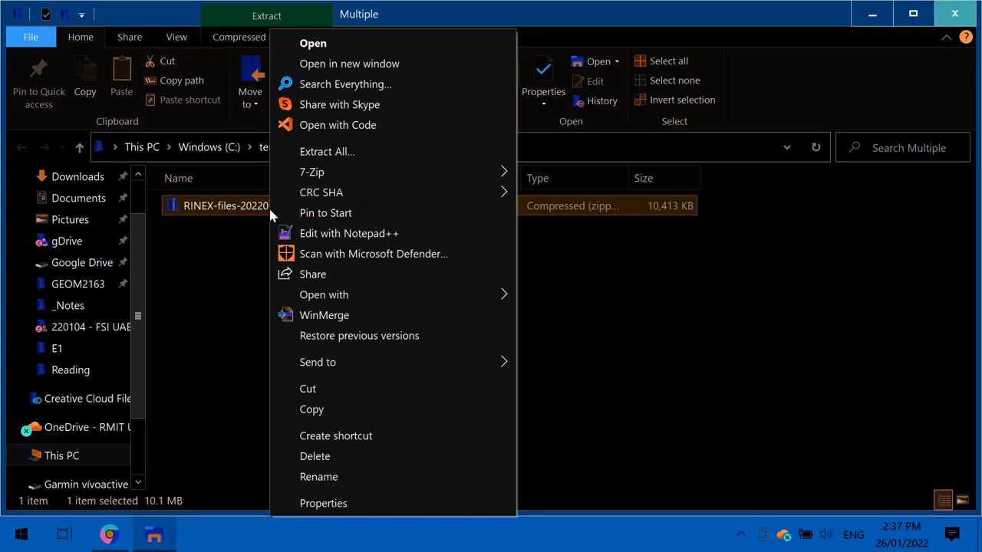
pyautogui.moveTo(383, 176)
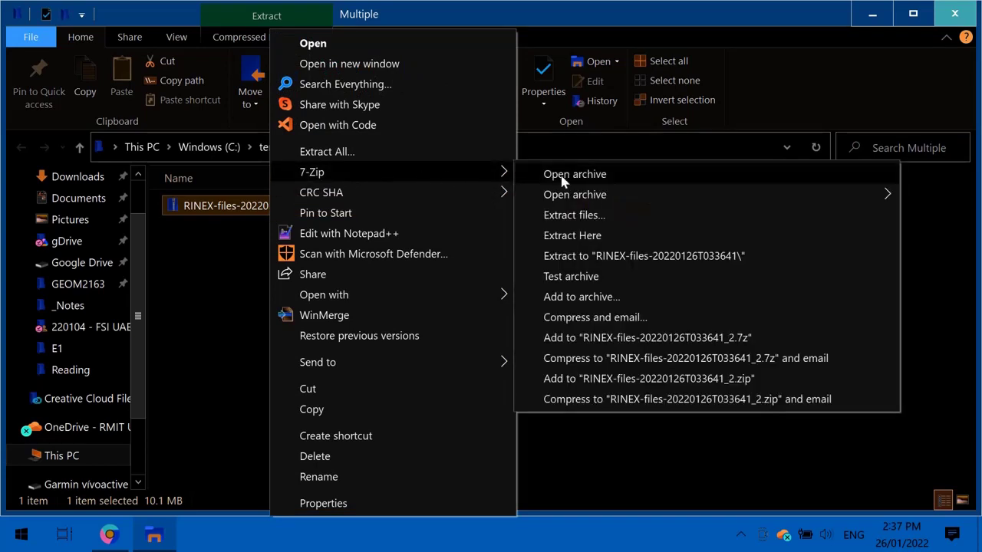
pyautogui.click(583, 232)
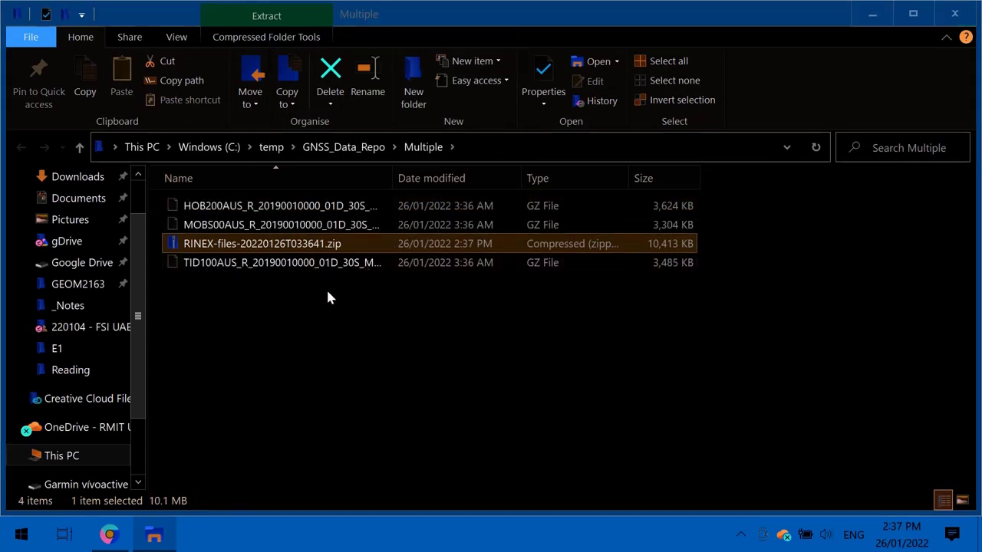
pyautogui.press('Delete')
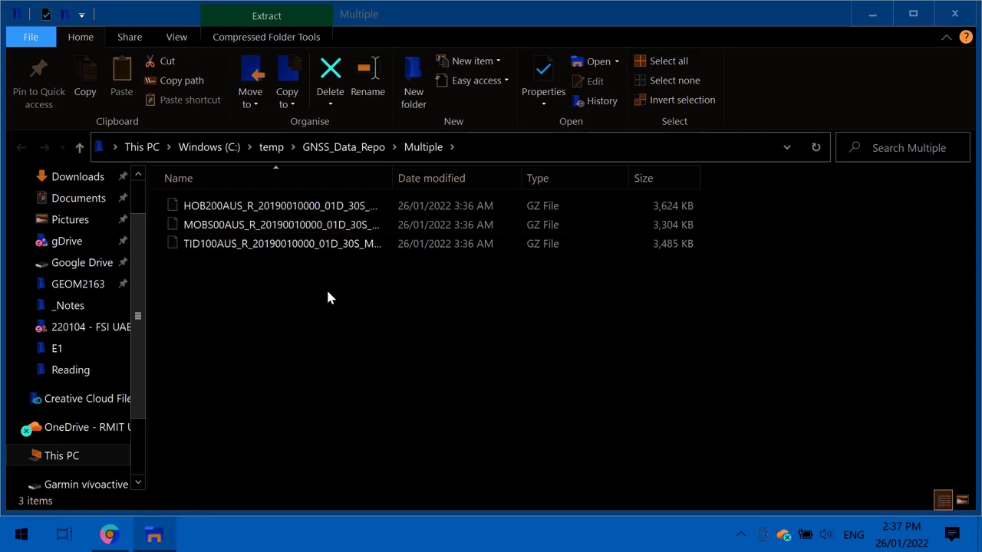
# Extract the three .crx.gz files in the Multiple folder in place with 7-Zip, and delete the .gz archives
pyautogui.moveTo(390, 177); pyautogui.dragTo(474, 177)
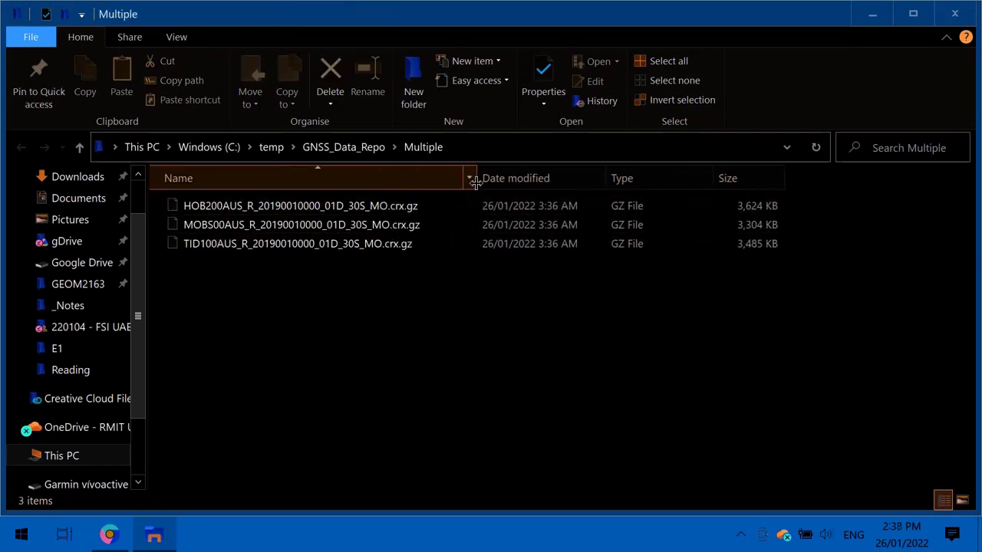
pyautogui.click(410, 213)
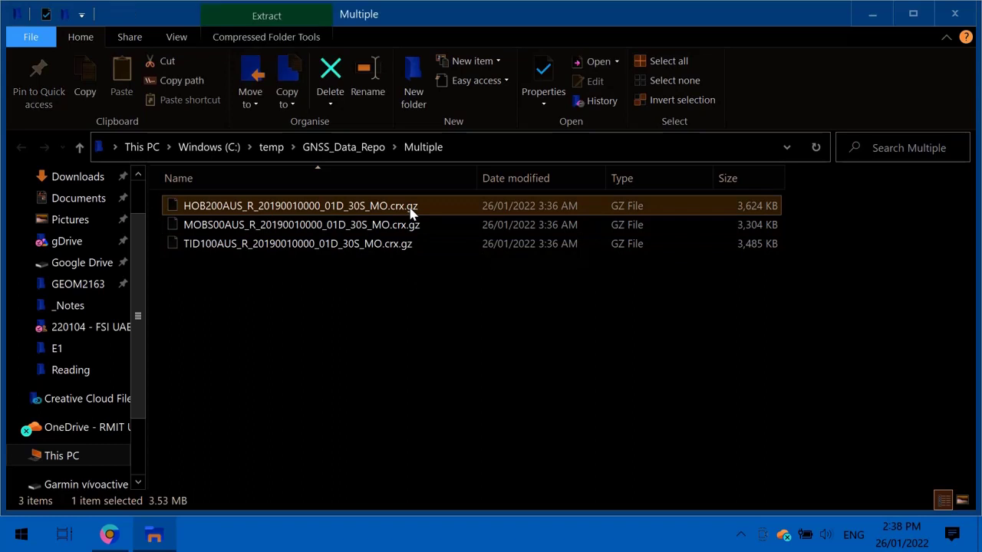
pyautogui.keyDown('shift'); pyautogui.click(411, 243); pyautogui.keyUp('shift')
pyautogui.rightClick(412, 249)
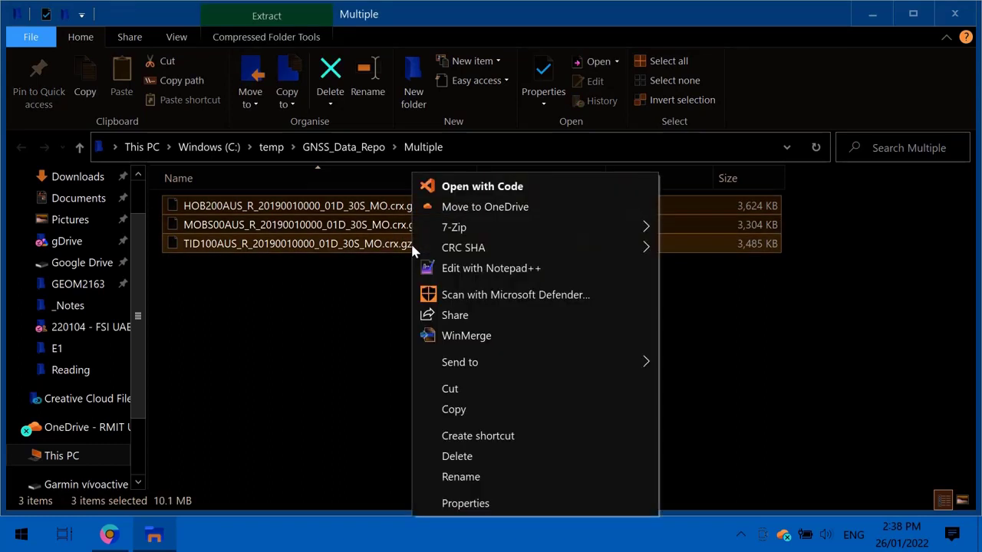
pyautogui.moveTo(518, 232)
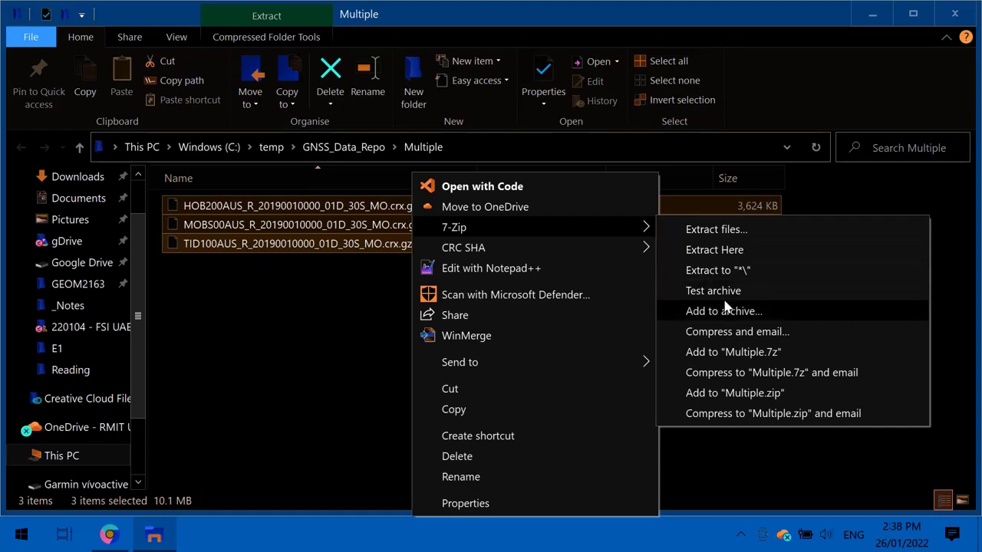
pyautogui.click(721, 251)
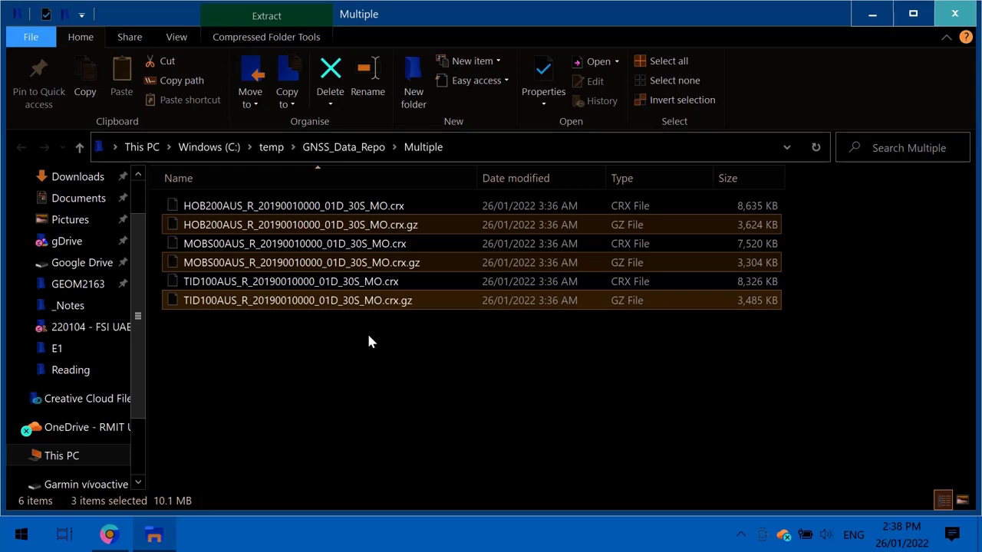
pyautogui.press('Delete')
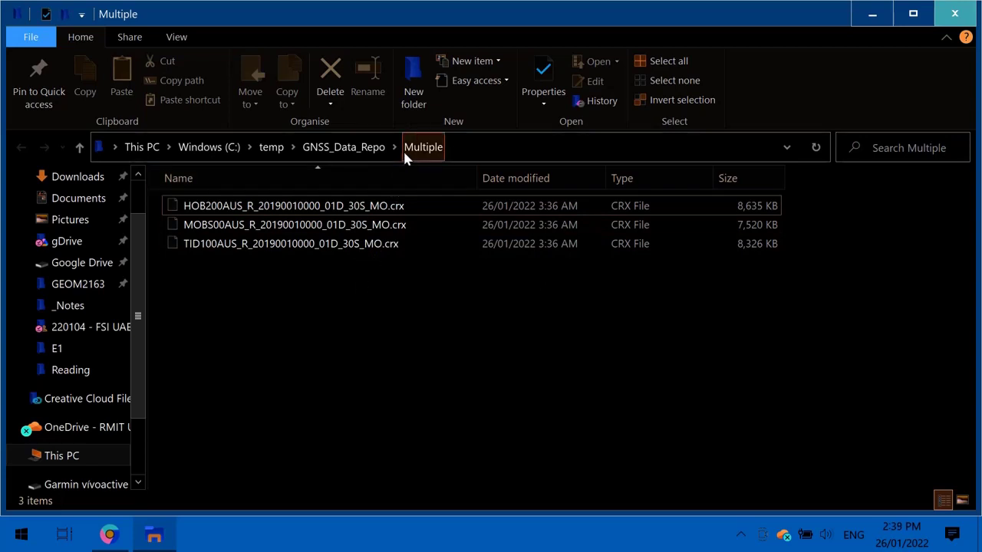
# Go to the Single folder inside GNSS_Data_Repo and widen its Name column to show the full file name
pyautogui.click(370, 149)
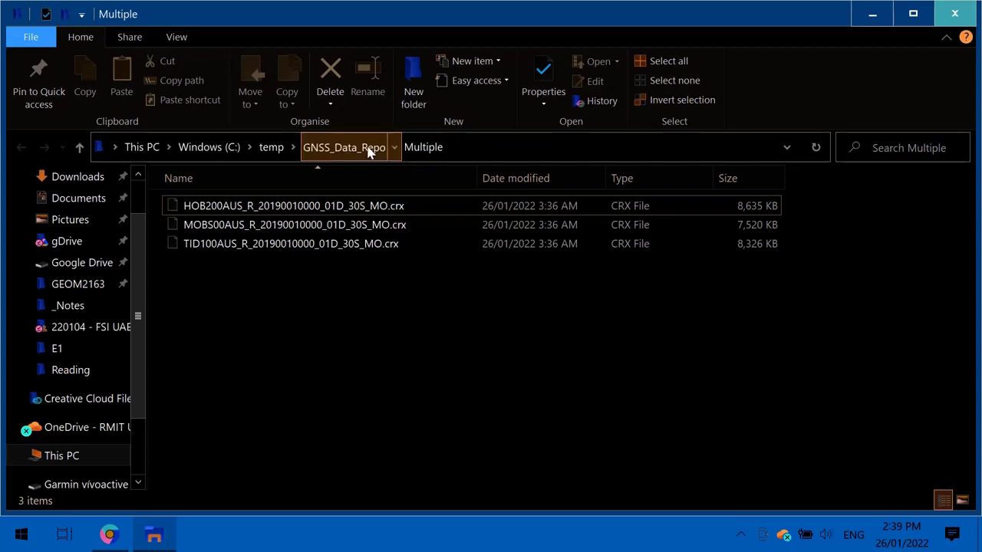
pyautogui.doubleClick(201, 226)
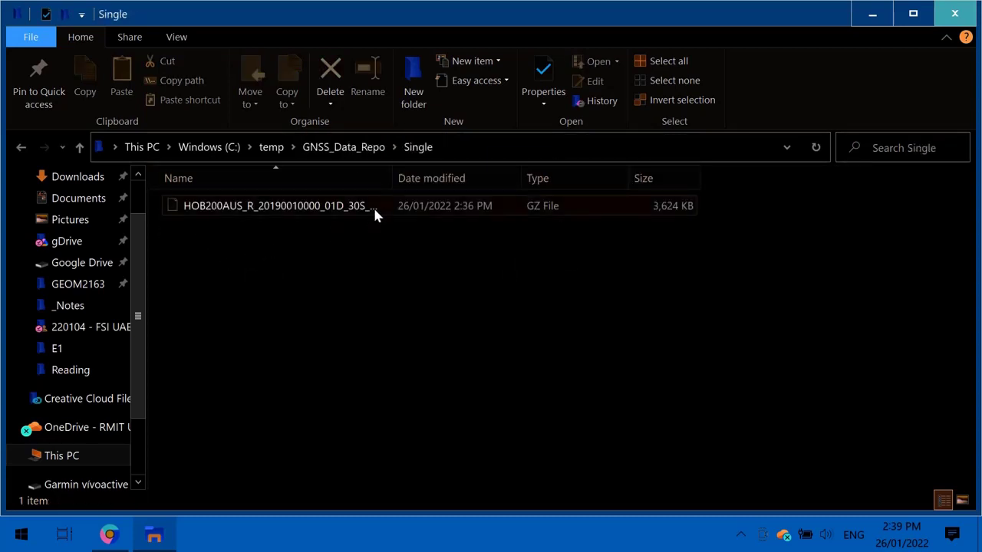
pyautogui.moveTo(397, 177); pyautogui.dragTo(491, 178)
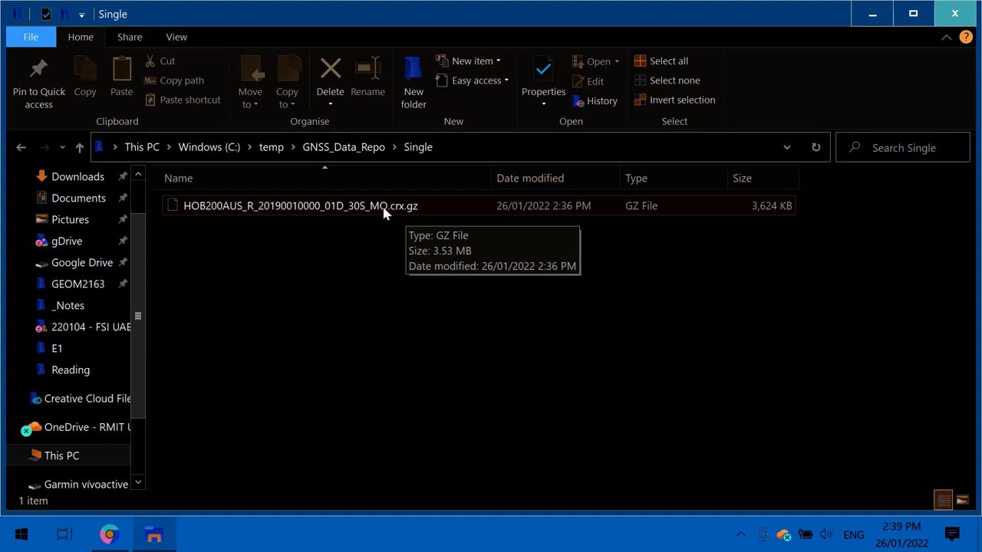
# Extract the HOB200AUS .crx.gz file in the Single folder in place with 7-Zip, and delete the .gz archive
pyautogui.click(350, 213)
pyautogui.rightClick(350, 213)
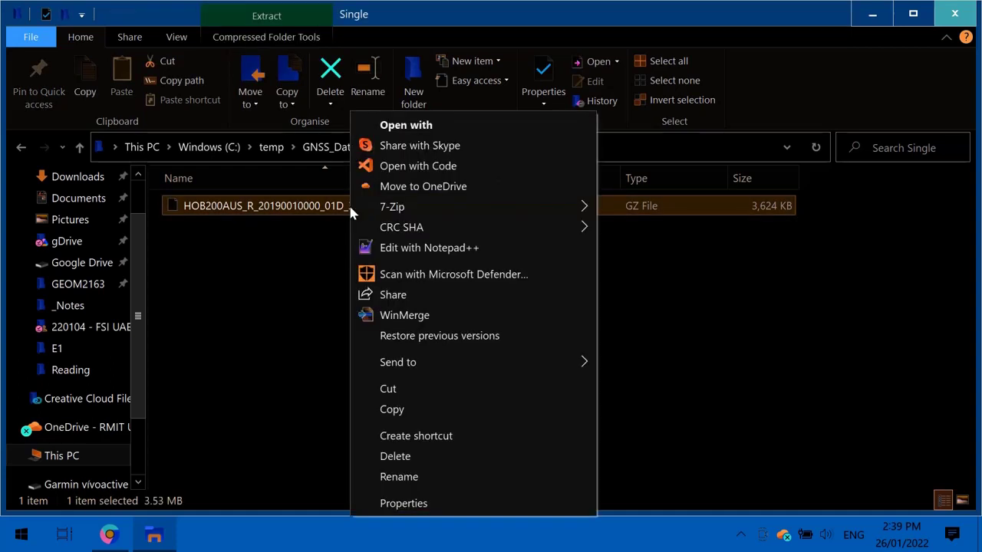
pyautogui.moveTo(435, 206)
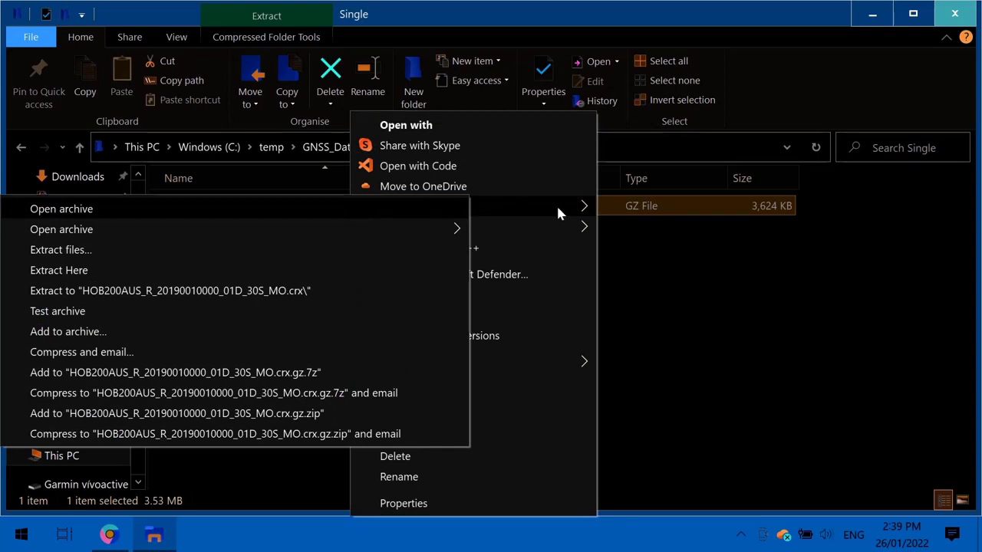
pyautogui.click(113, 272)
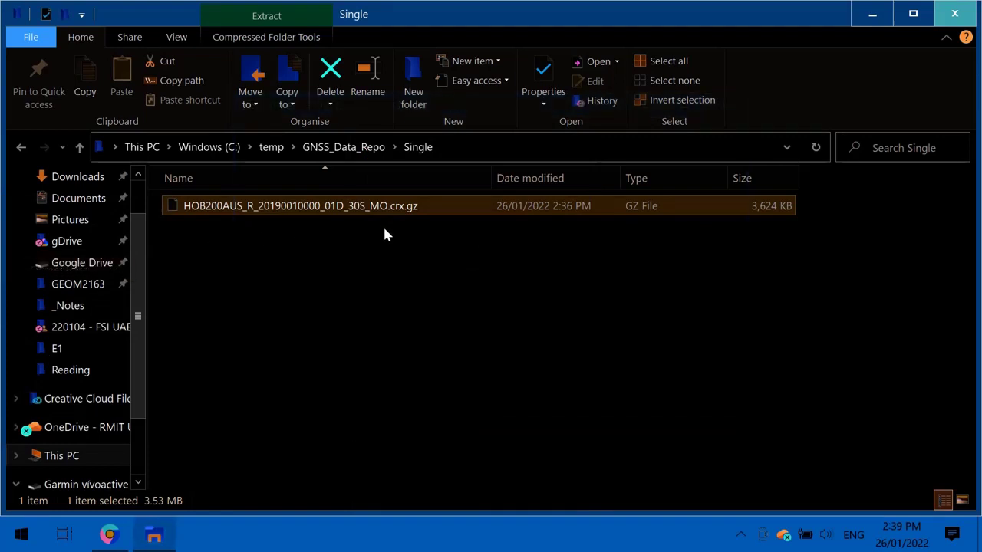
pyautogui.click(369, 281)
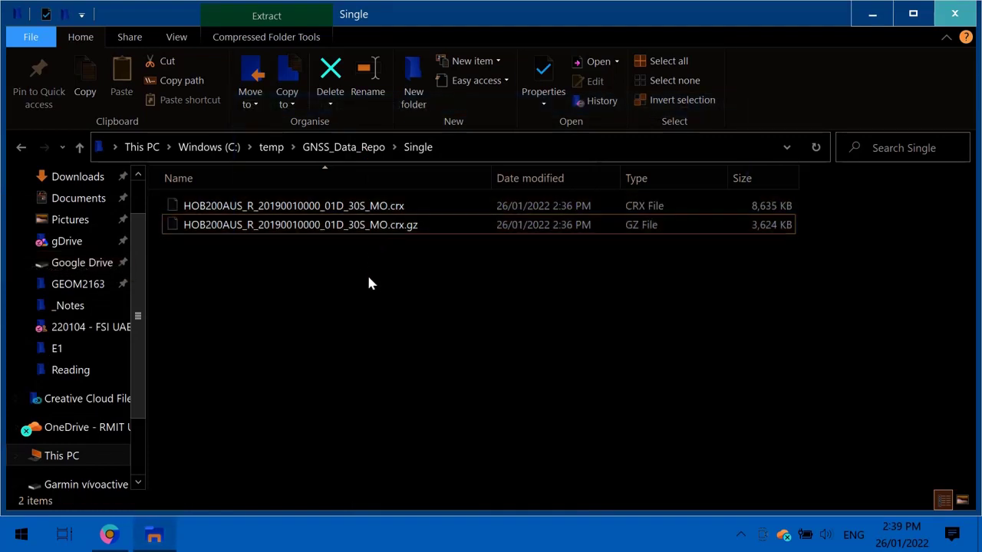
pyautogui.click(397, 231)
pyautogui.press('Delete')
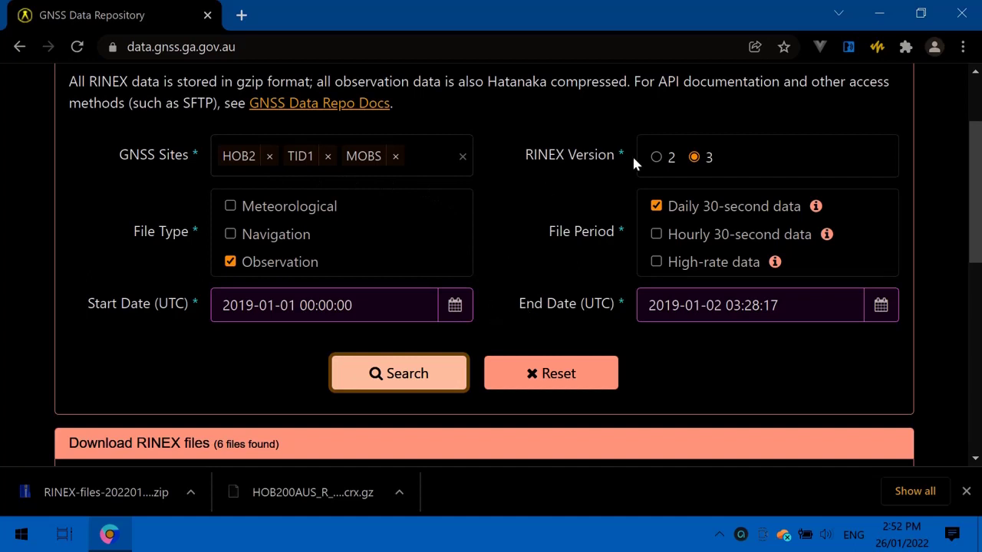
# Back in the GNSS Data Repository in Chrome, switch the search to RINEX version 2, run it, and look through the listed files
pyautogui.click(656, 157)
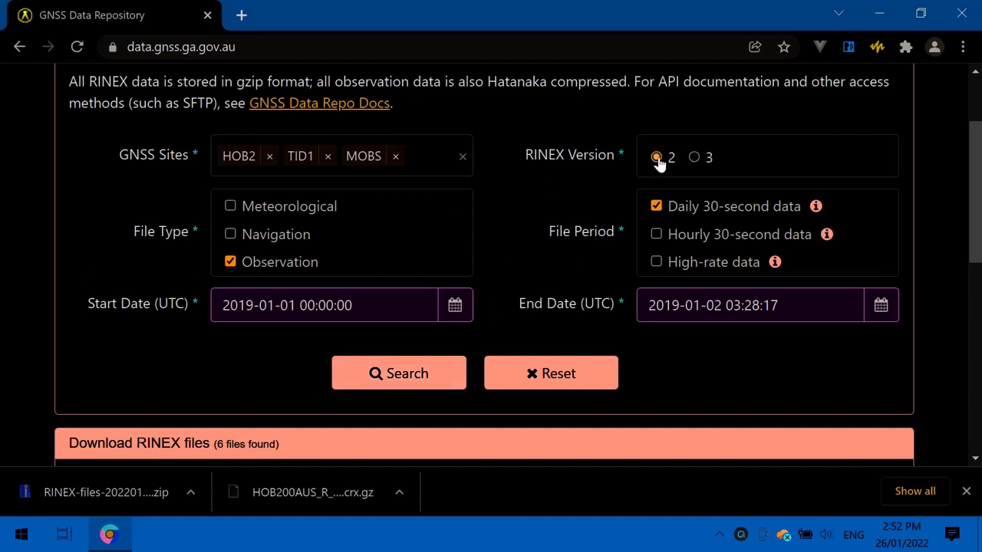
pyautogui.click(375, 376)
pyautogui.scroll(-5, 52, 353)
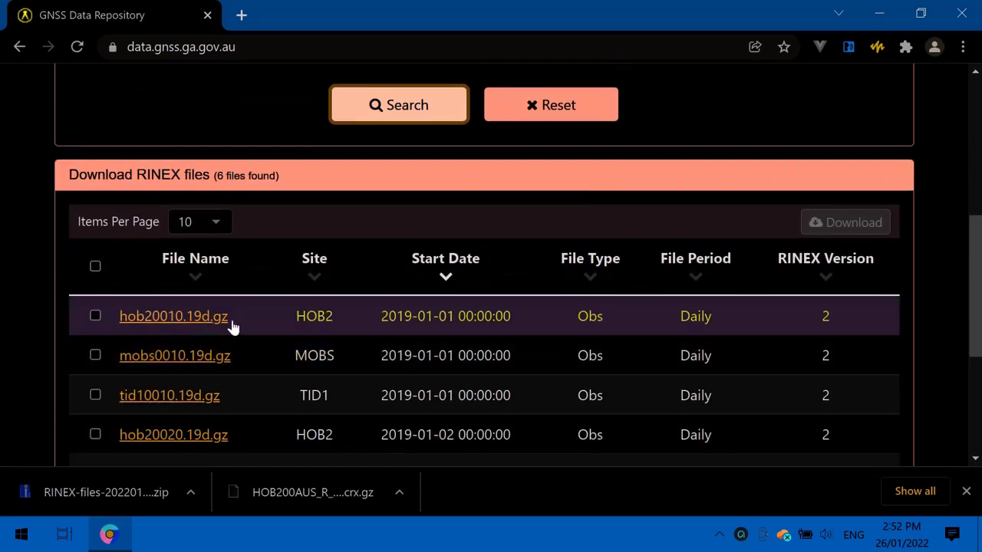
pyautogui.scroll(-1, 246, 322)
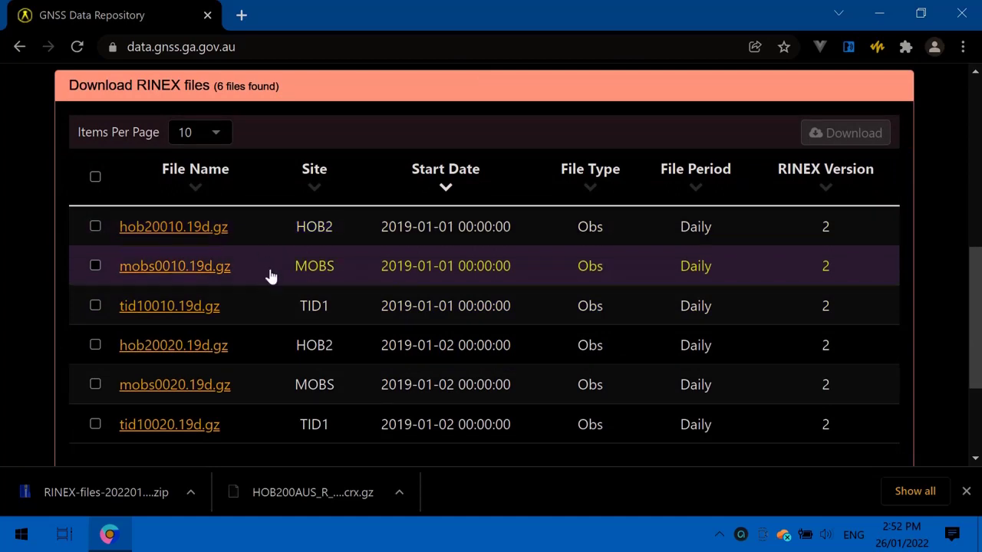
pyautogui.scroll(-1, 271, 257)
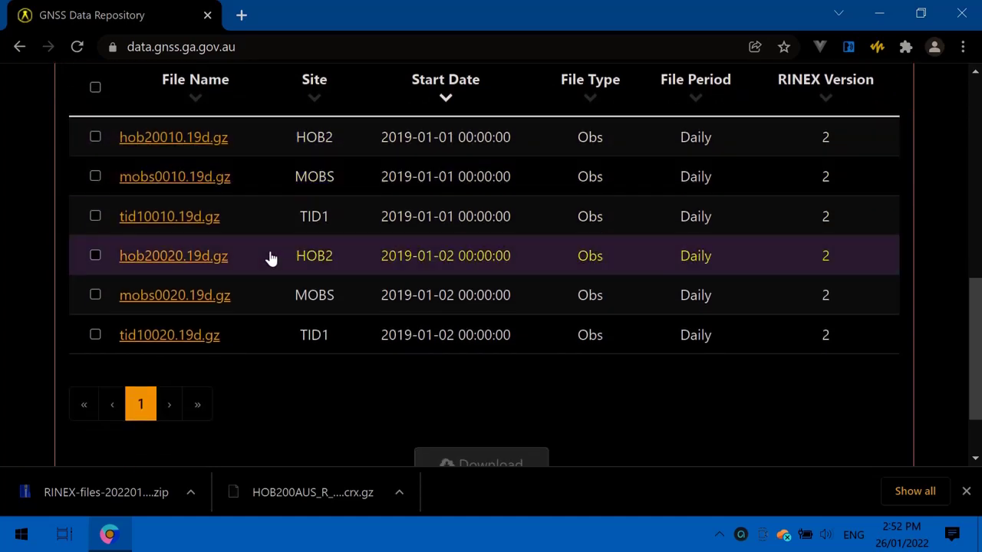
pyautogui.scroll(1, 270, 262)
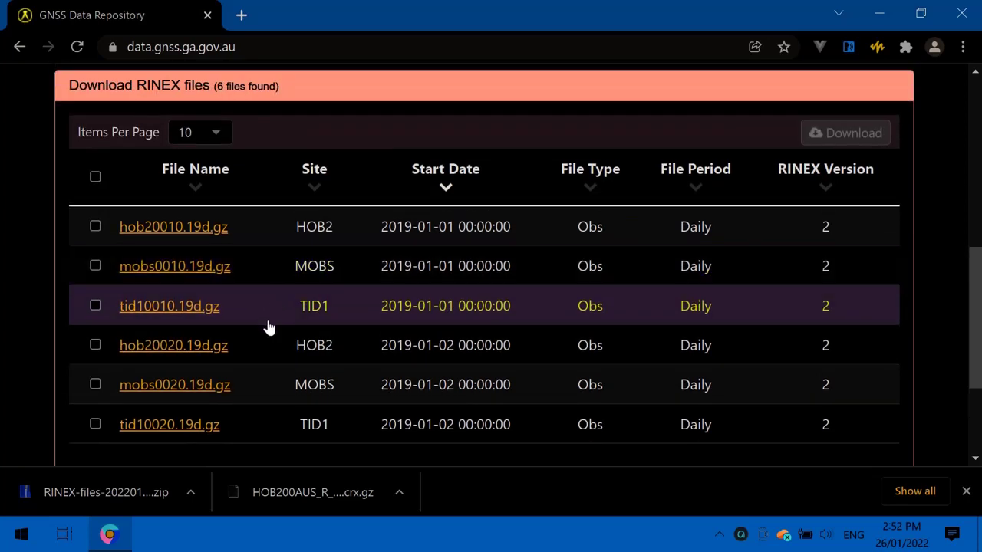
pyautogui.scroll(4, 269, 328)
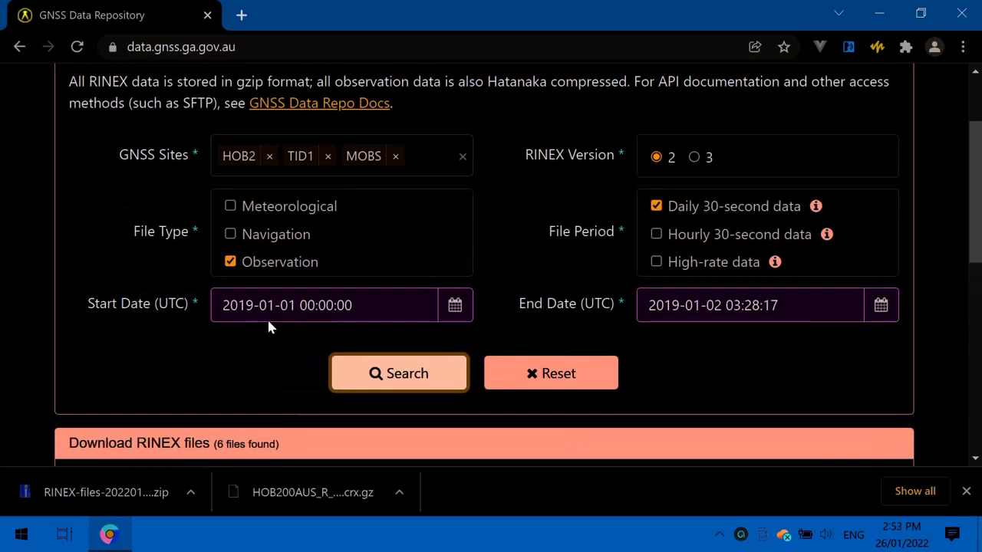